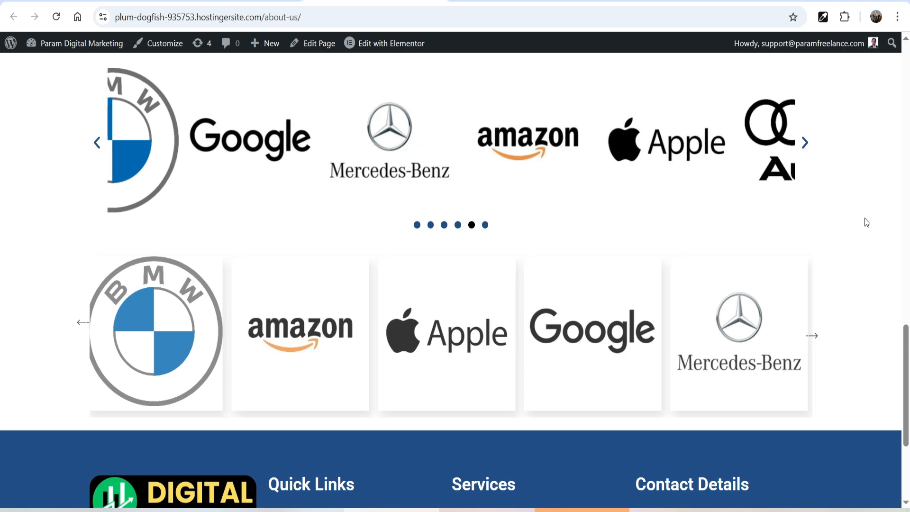
Examine both logo carousels on the About Us page, advancing the upper one and viewing its Amazon logo in the lightbox.
{"action": "scroll", "coordinate": [863, 232], "scroll_direction": "up", "scroll_amount": 1}
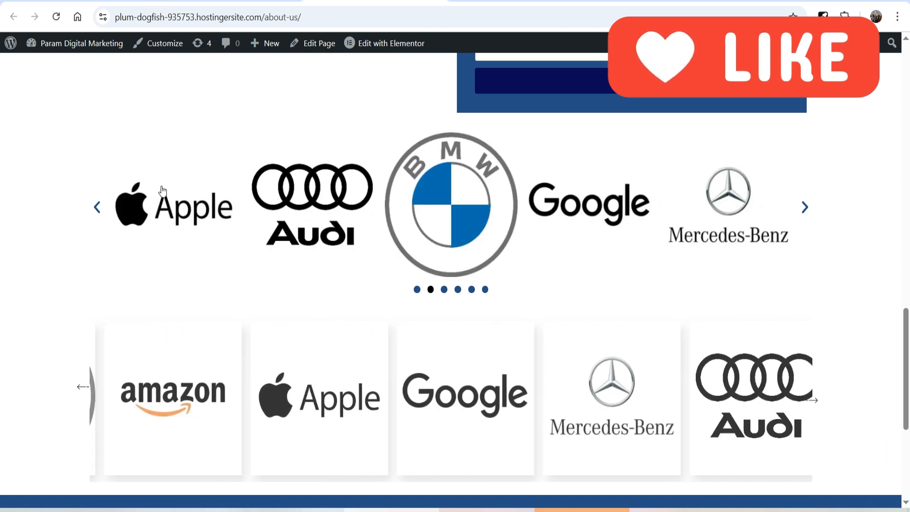
{"action": "left_click", "coordinate": [805, 208]}
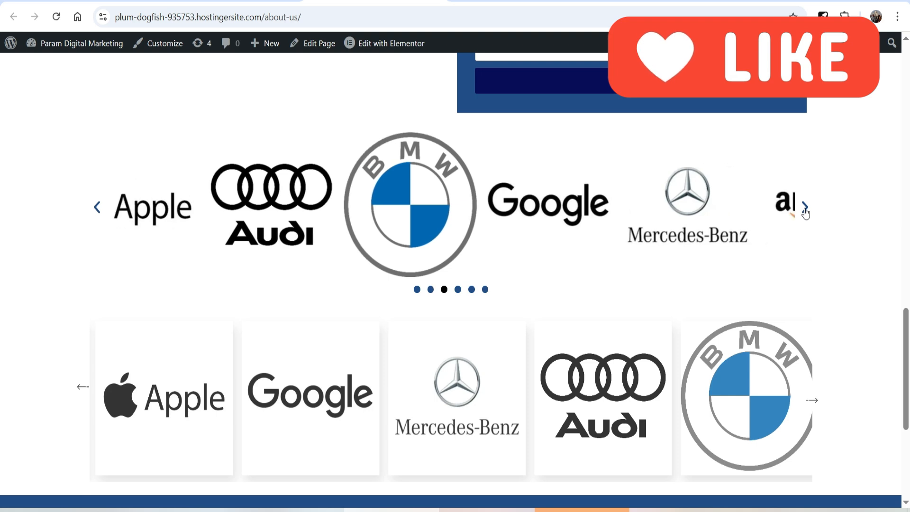
{"action": "left_click", "coordinate": [804, 208]}
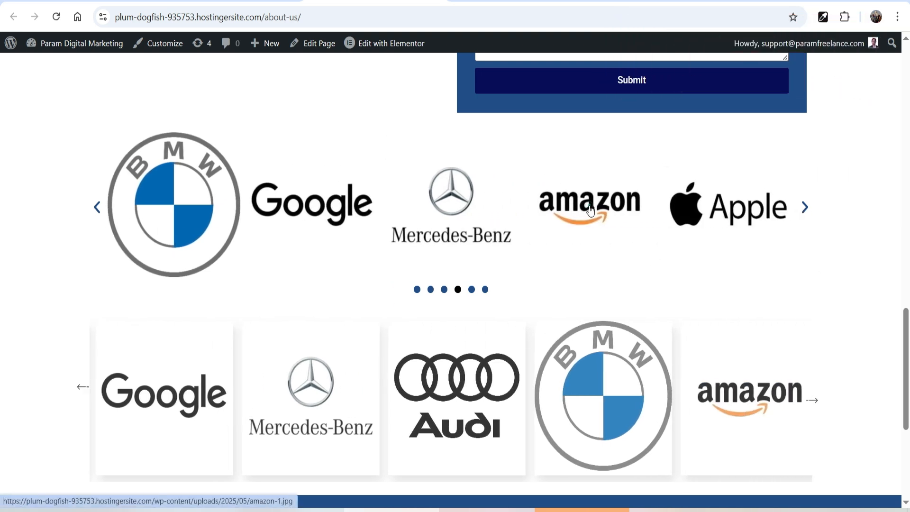
{"action": "left_click", "coordinate": [590, 210]}
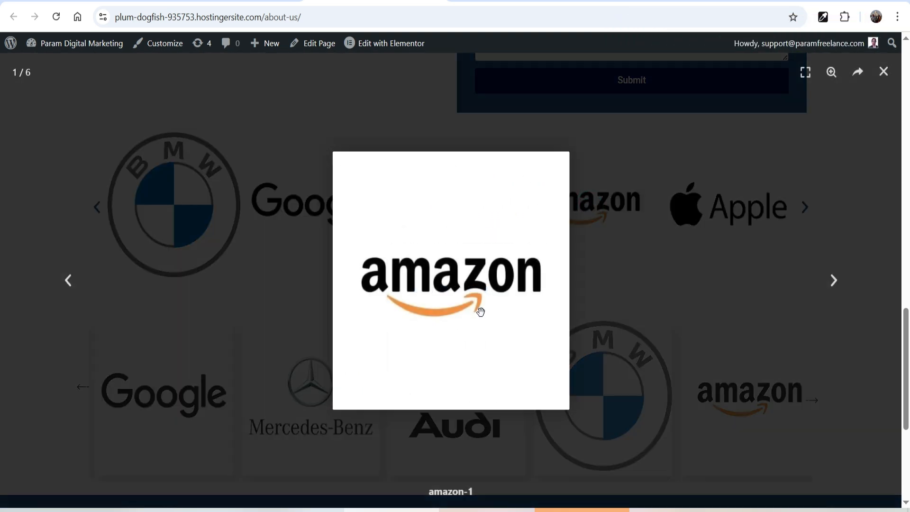
{"action": "left_click", "coordinate": [883, 71]}
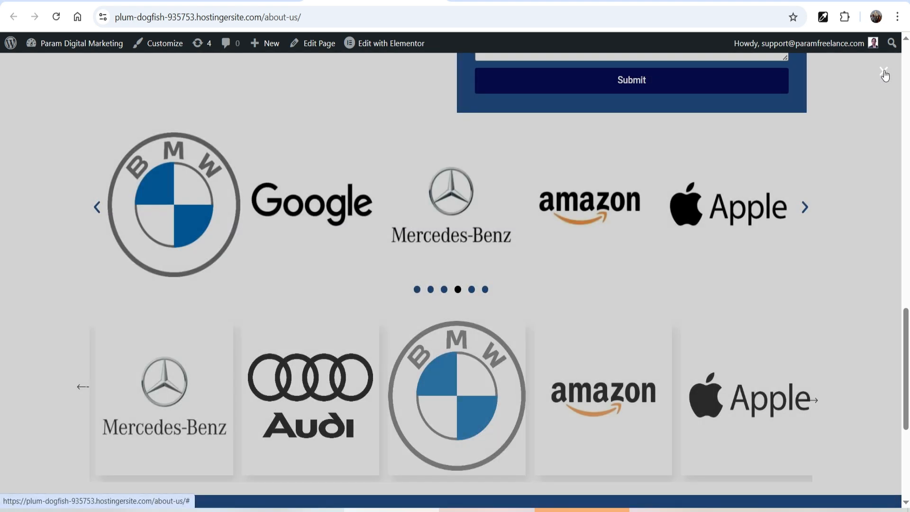
{"action": "scroll", "coordinate": [889, 248], "scroll_direction": "down", "scroll_amount": 3}
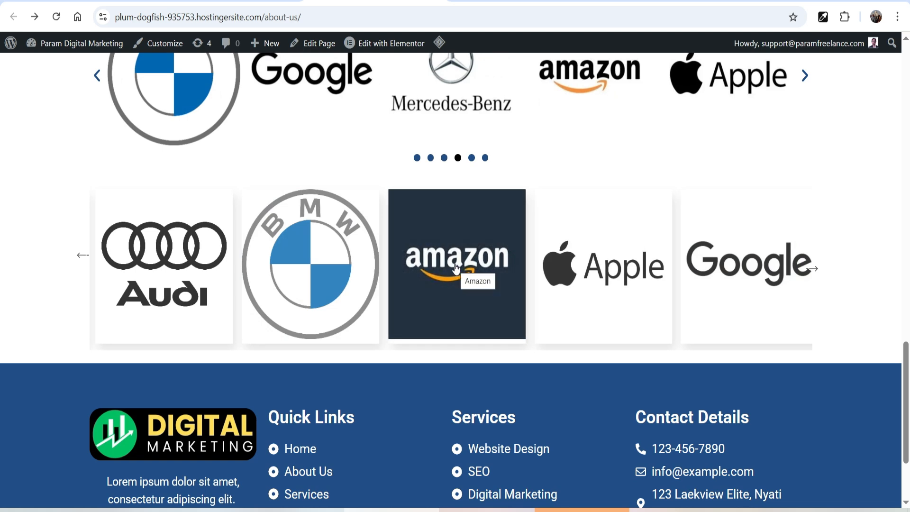
{"action": "scroll", "coordinate": [881, 202], "scroll_direction": "up", "scroll_amount": 1}
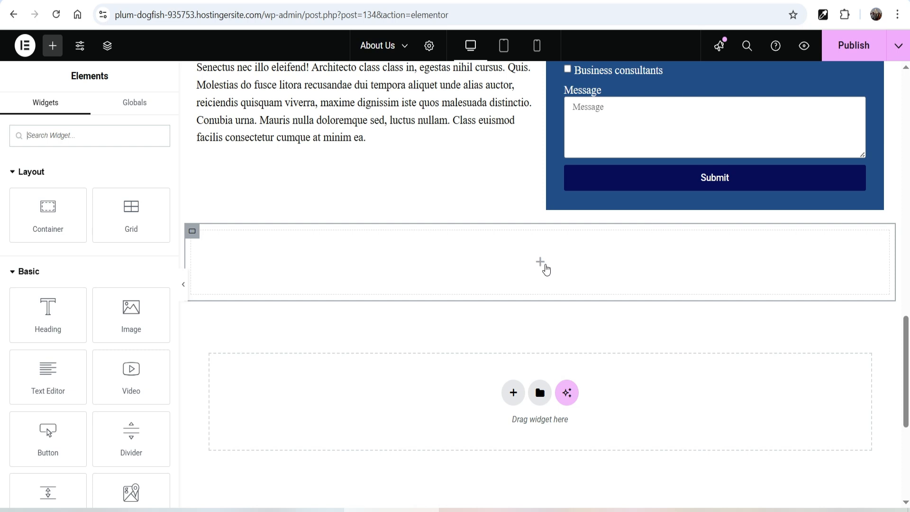
Find the Image Carousel widget and place it in the empty container below the contact form.
{"action": "type", "text": "ima"}
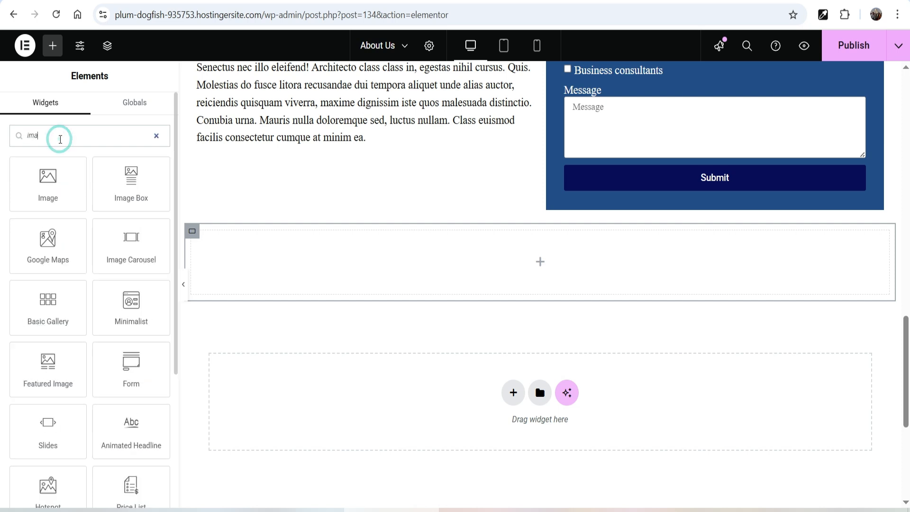
{"action": "type", "text": "ge card"}
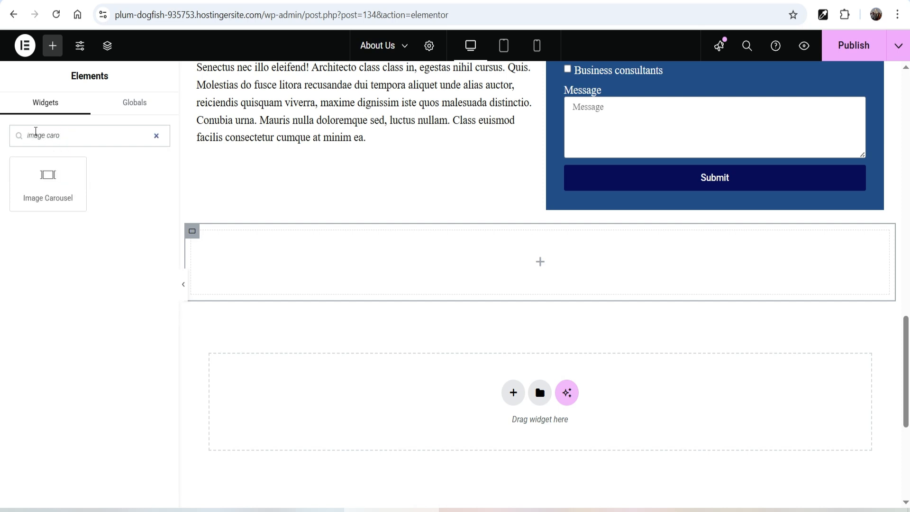
{"action": "left_click_drag", "start_coordinate": [46, 177], "coordinate": [474, 284]}
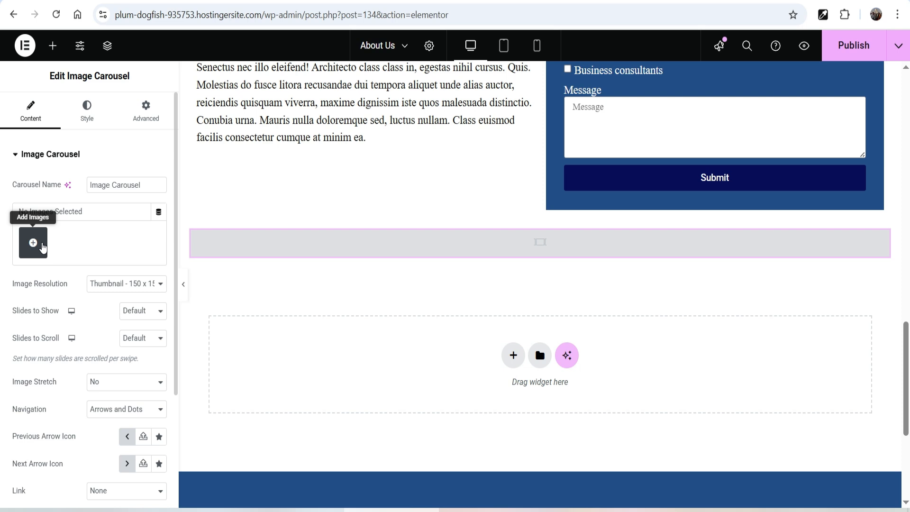
Upload amazon-1, apple-1, audi-2, bmw-1, google-2 and mercedes-1 from the Desktop and insert them as the carousel's gallery.
{"action": "left_click", "coordinate": [33, 243]}
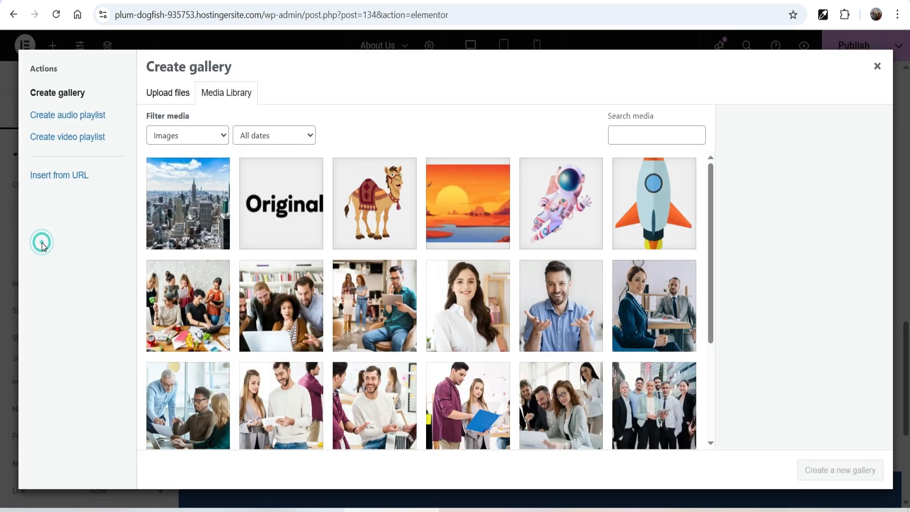
{"action": "left_click", "coordinate": [176, 95]}
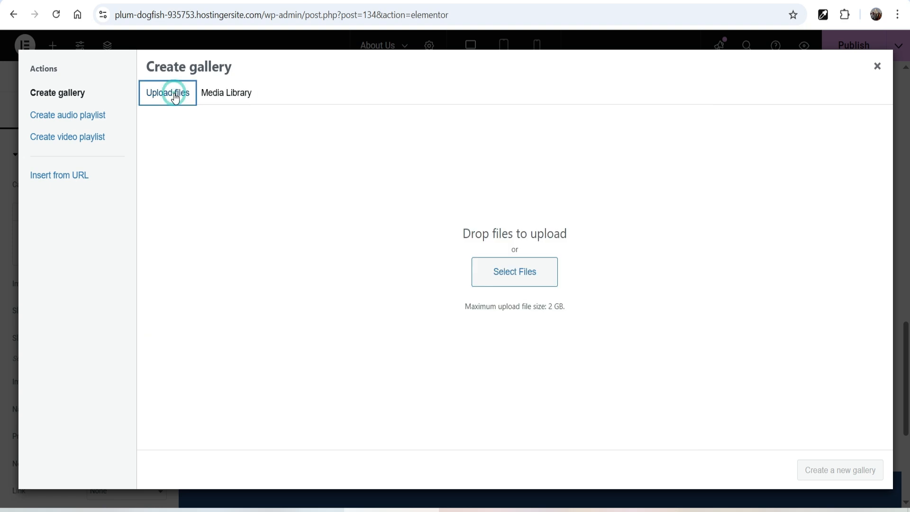
{"action": "left_click", "coordinate": [530, 280]}
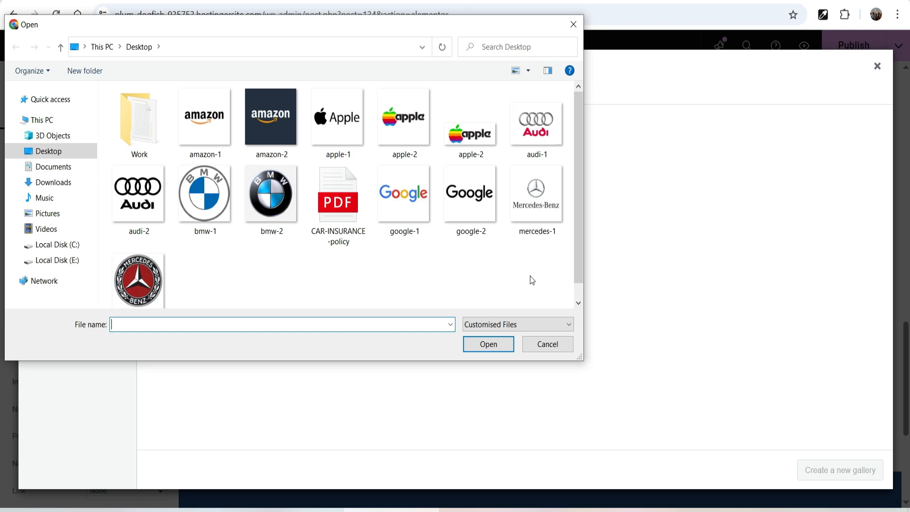
{"action": "left_click", "coordinate": [204, 120]}
{"action": "left_click", "coordinate": [346, 124], "text": "ctrl"}
{"action": "left_click", "coordinate": [540, 127], "text": "ctrl"}
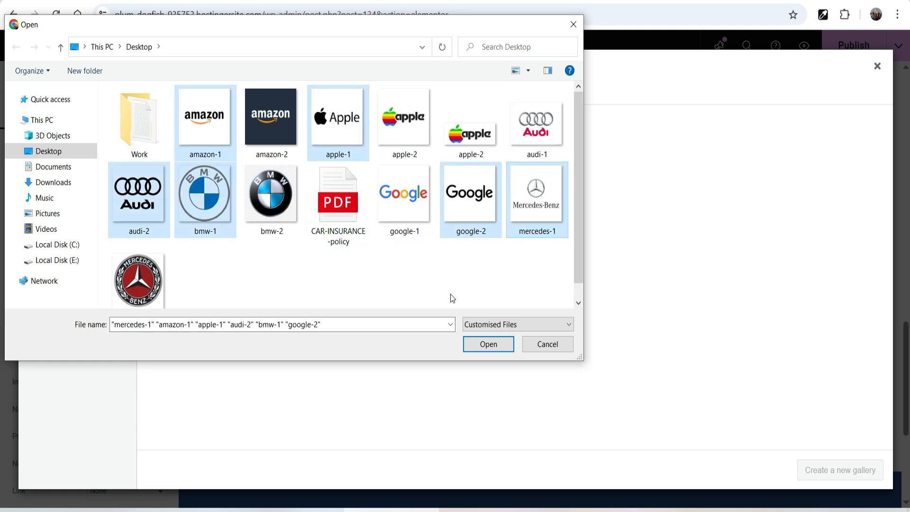
{"action": "left_click", "coordinate": [484, 344]}
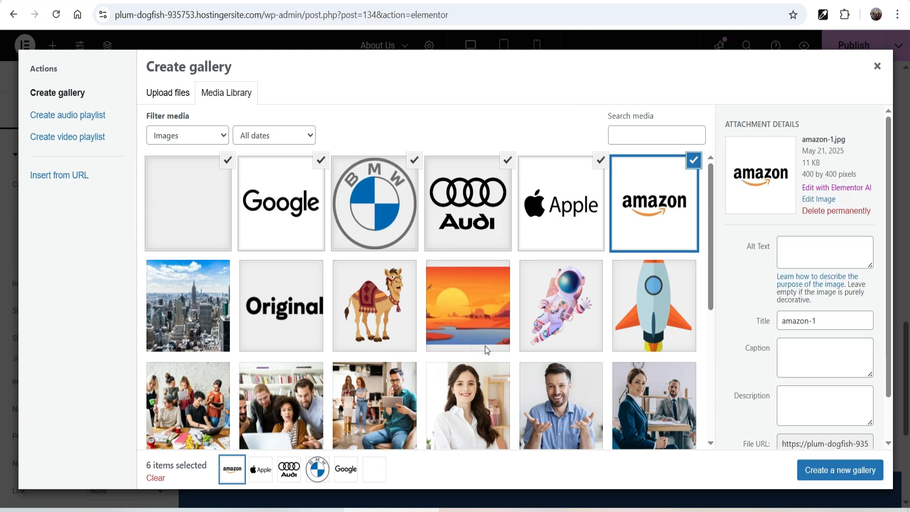
{"action": "left_click", "coordinate": [844, 475]}
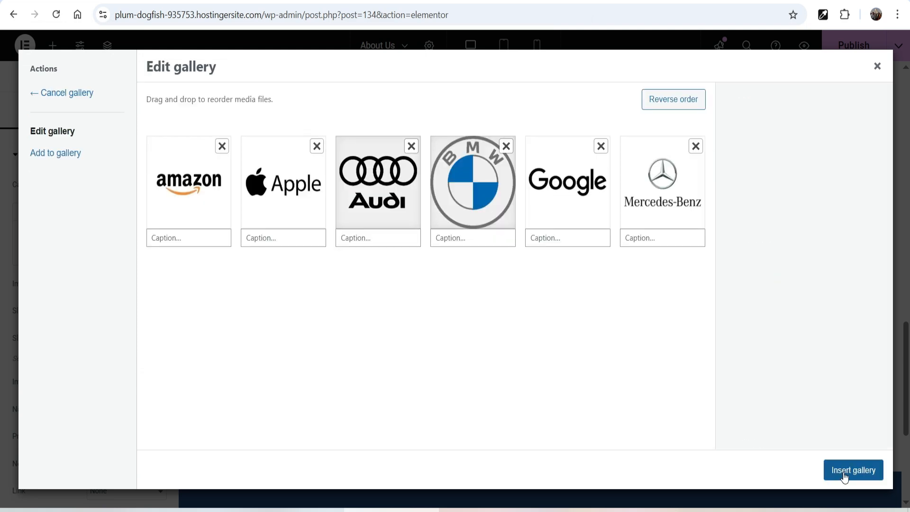
{"action": "left_click", "coordinate": [856, 471]}
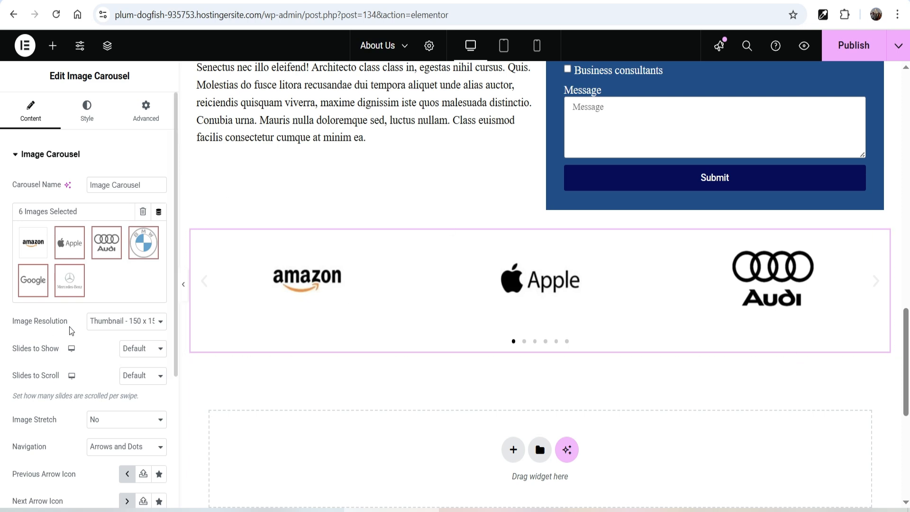
Set the carousel's image resolution to Medium - 300 x 300 and its slides to show to 5.
{"action": "left_click", "coordinate": [105, 322]}
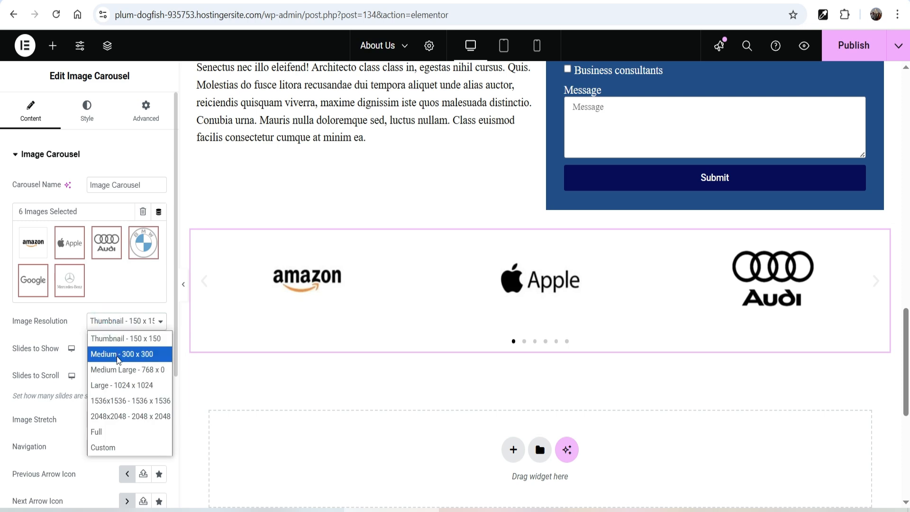
{"action": "left_click", "coordinate": [117, 355]}
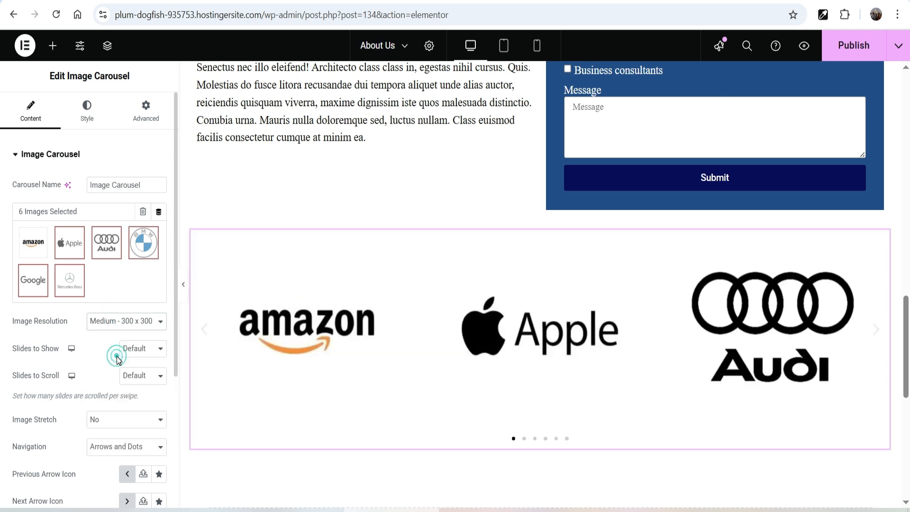
{"action": "scroll", "coordinate": [128, 308], "scroll_direction": "down", "scroll_amount": 3}
{"action": "left_click", "coordinate": [145, 220]}
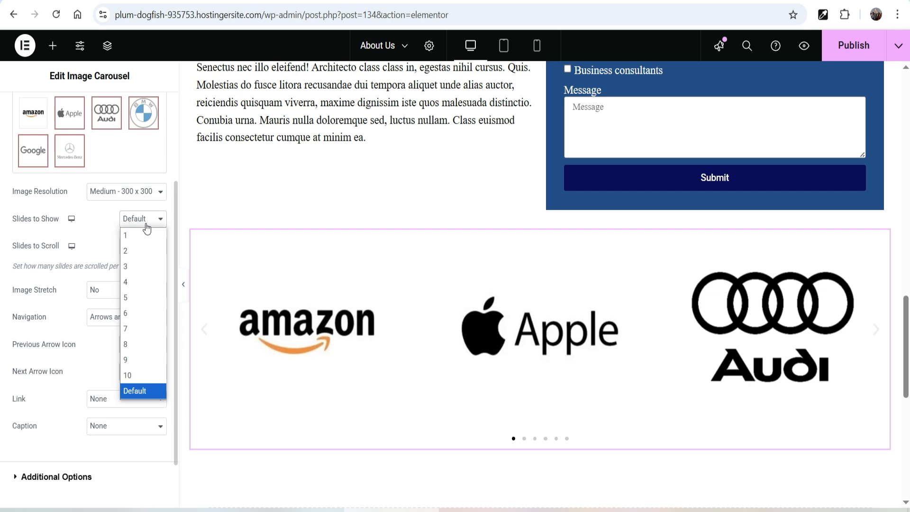
{"action": "left_click", "coordinate": [136, 298]}
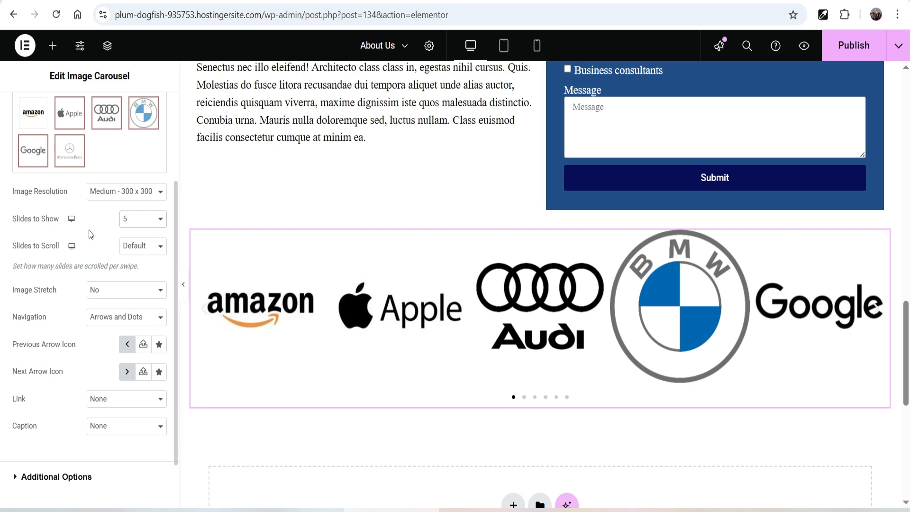
Set the carousel's slides to scroll to 1 and its image stretch to Yes.
{"action": "left_click", "coordinate": [151, 249]}
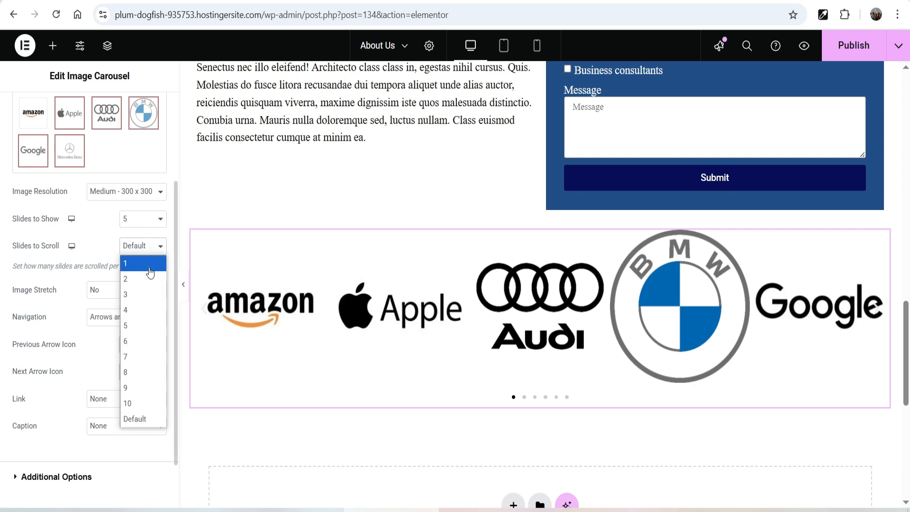
{"action": "left_click", "coordinate": [149, 268]}
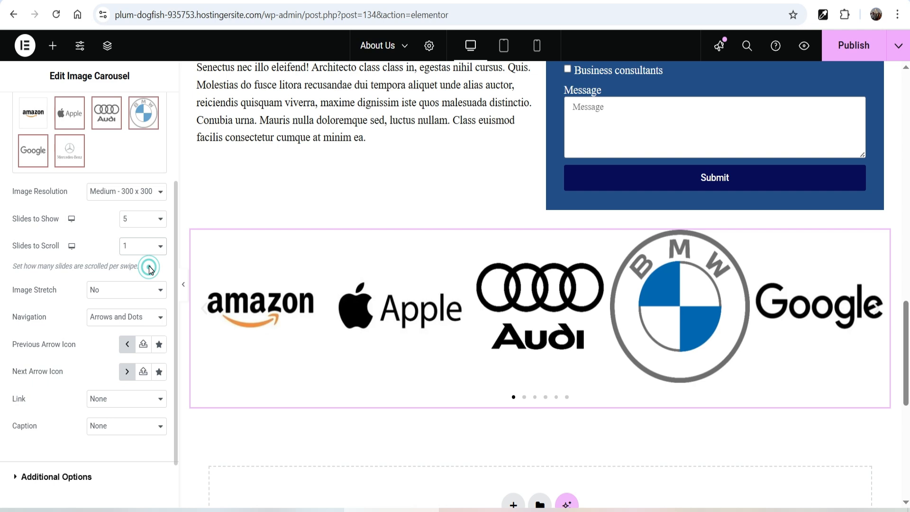
{"action": "left_click", "coordinate": [116, 297]}
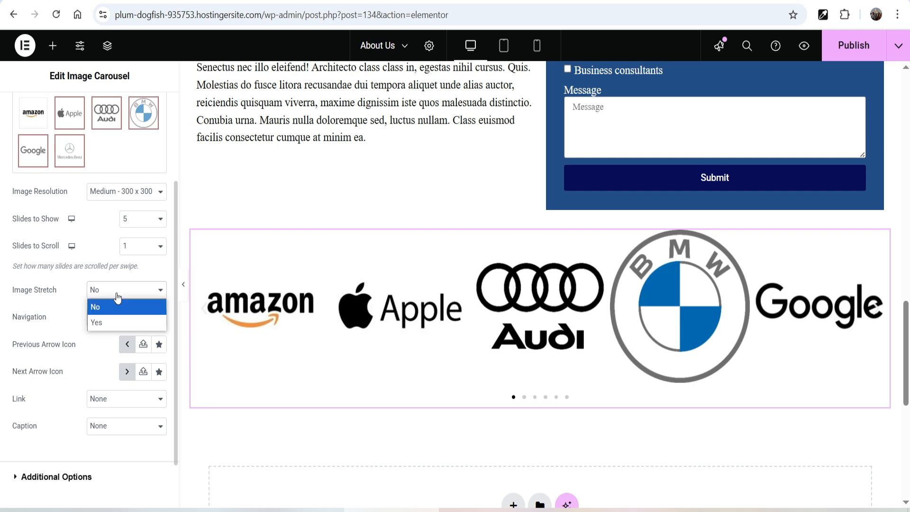
{"action": "left_click", "coordinate": [114, 317]}
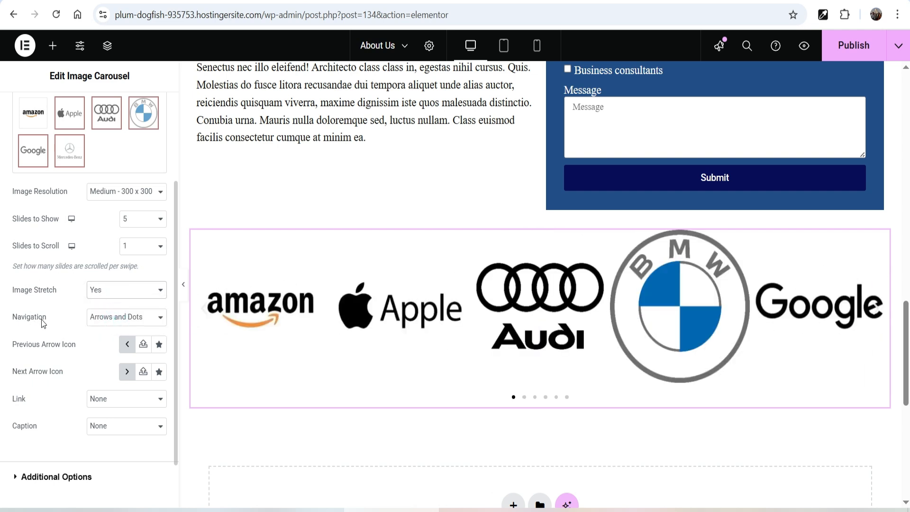
Try the Arrows option for the carousel's navigation and set it back to Arrows and Dots.
{"action": "left_click", "coordinate": [112, 317]}
{"action": "left_click", "coordinate": [110, 349]}
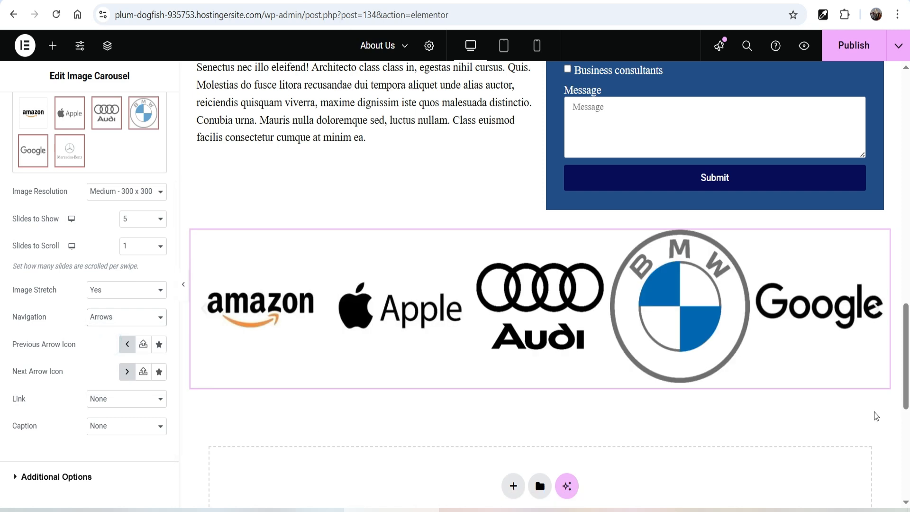
{"action": "left_click", "coordinate": [108, 321]}
{"action": "left_click", "coordinate": [107, 322]}
{"action": "left_click", "coordinate": [106, 321]}
{"action": "left_click", "coordinate": [114, 332]}
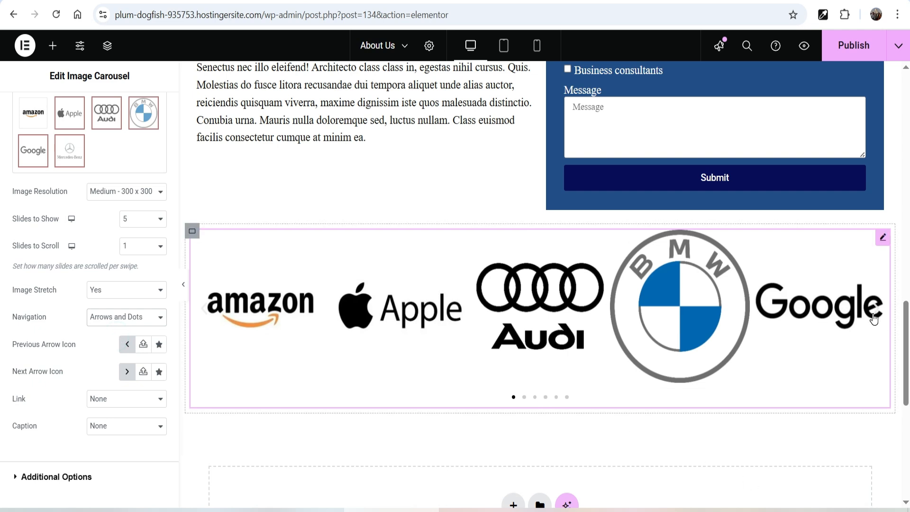
Link the carousel images to Media File and preview the BMW logo in the lightbox.
{"action": "scroll", "coordinate": [83, 382], "scroll_direction": "down", "scroll_amount": 2}
{"action": "left_click", "coordinate": [118, 335]}
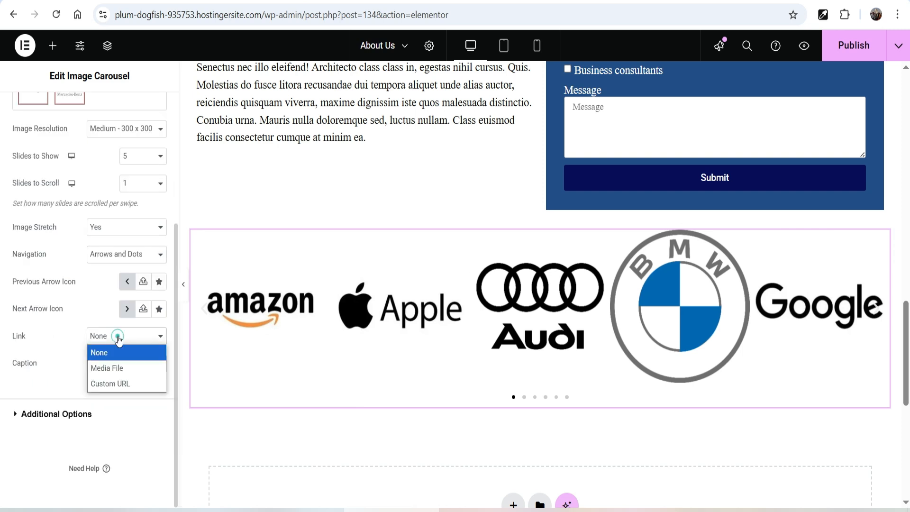
{"action": "left_click", "coordinate": [120, 369]}
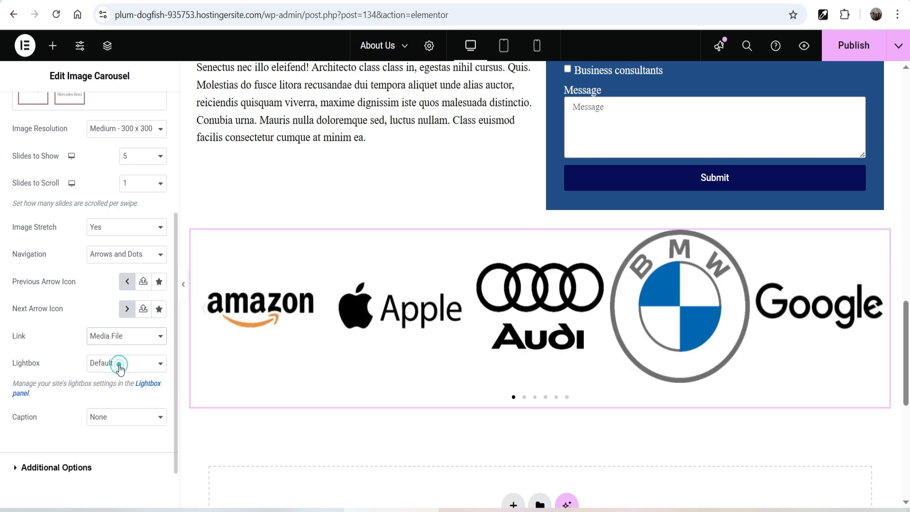
{"action": "left_click", "coordinate": [666, 279]}
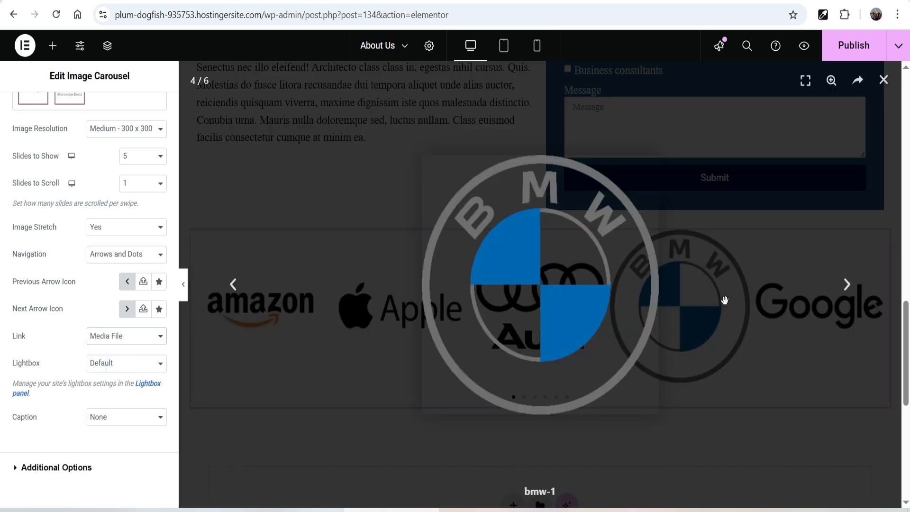
{"action": "left_click", "coordinate": [883, 81]}
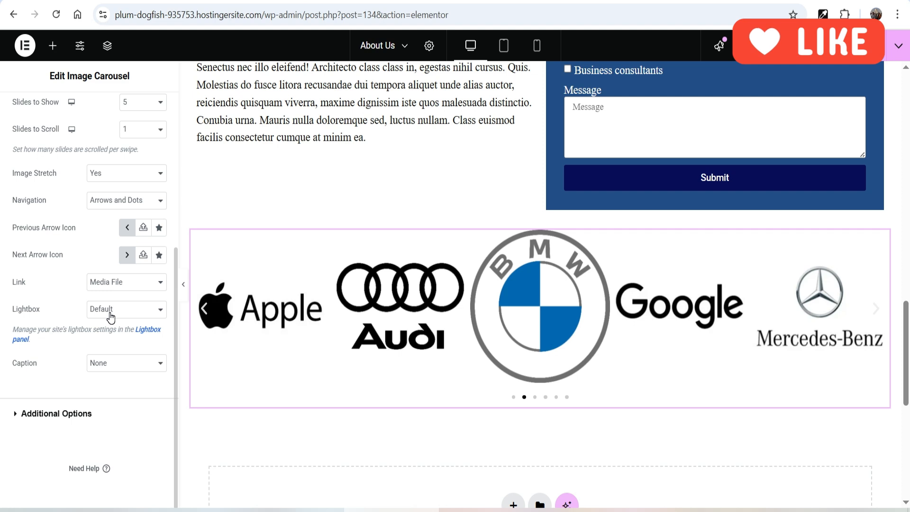
Keep the carousel's caption at None and set its direction to Right in the additional options.
{"action": "left_click", "coordinate": [101, 363]}
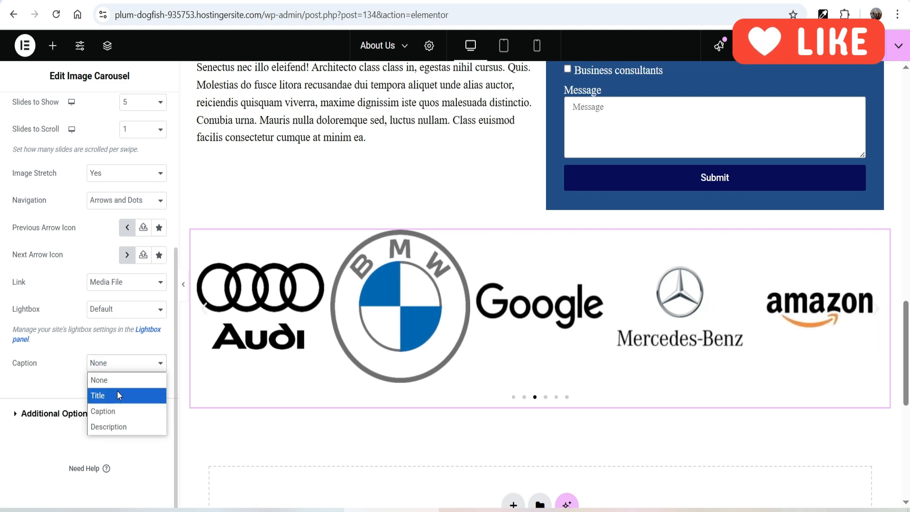
{"action": "left_click", "coordinate": [118, 381]}
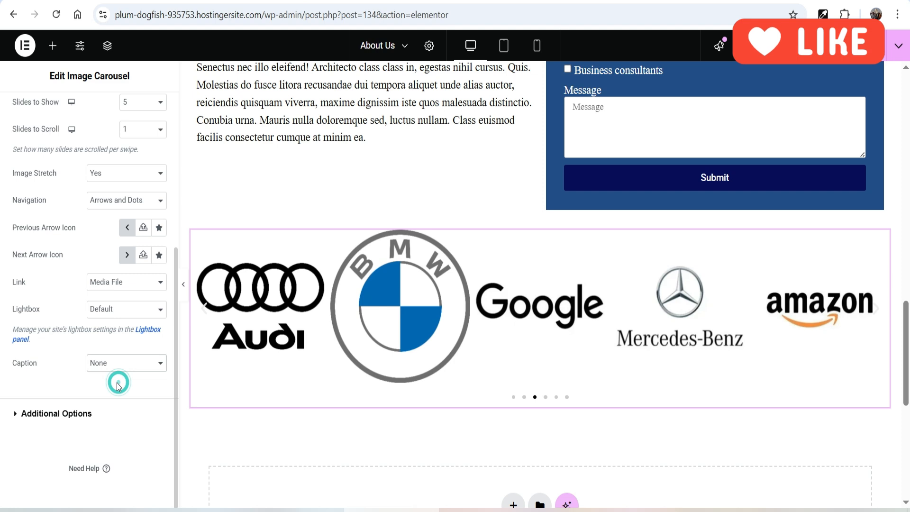
{"action": "left_click", "coordinate": [41, 425]}
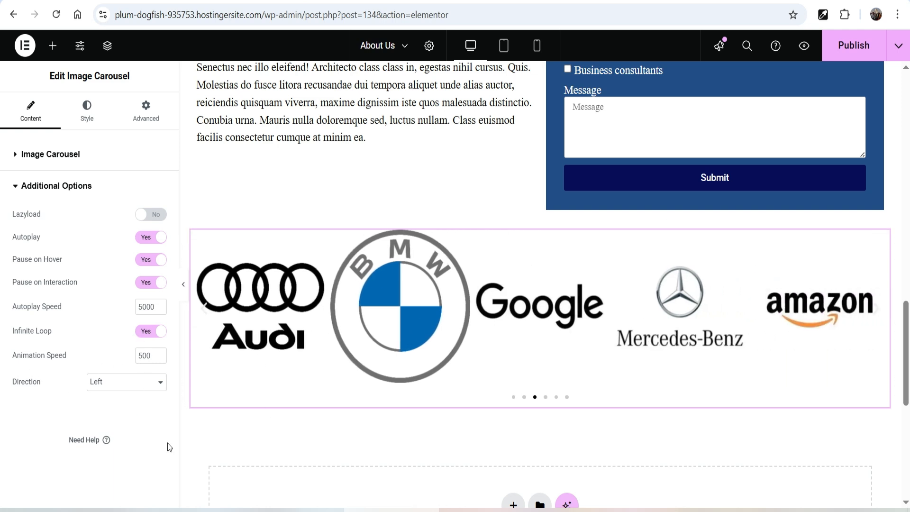
{"action": "left_click", "coordinate": [121, 390]}
{"action": "left_click", "coordinate": [119, 412]}
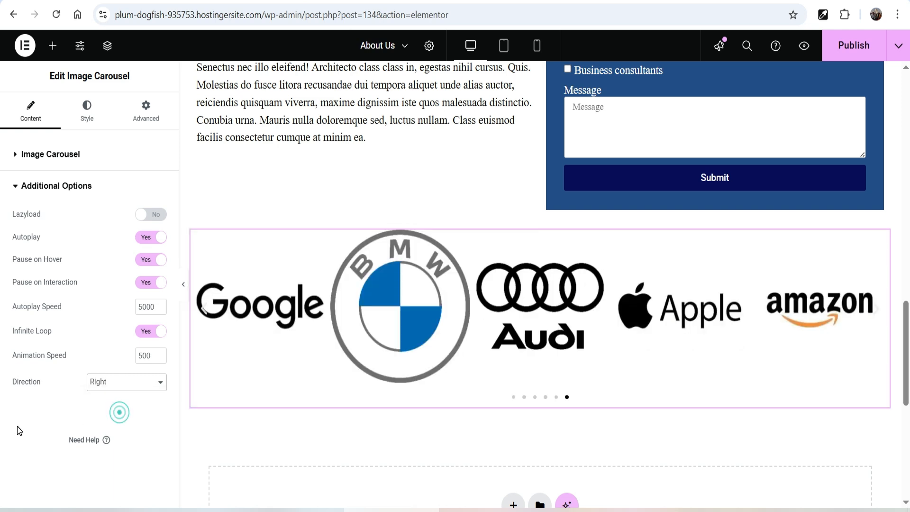
Set the carousel's direction to Left.
{"action": "left_click", "coordinate": [106, 391]}
{"action": "left_click", "coordinate": [103, 399]}
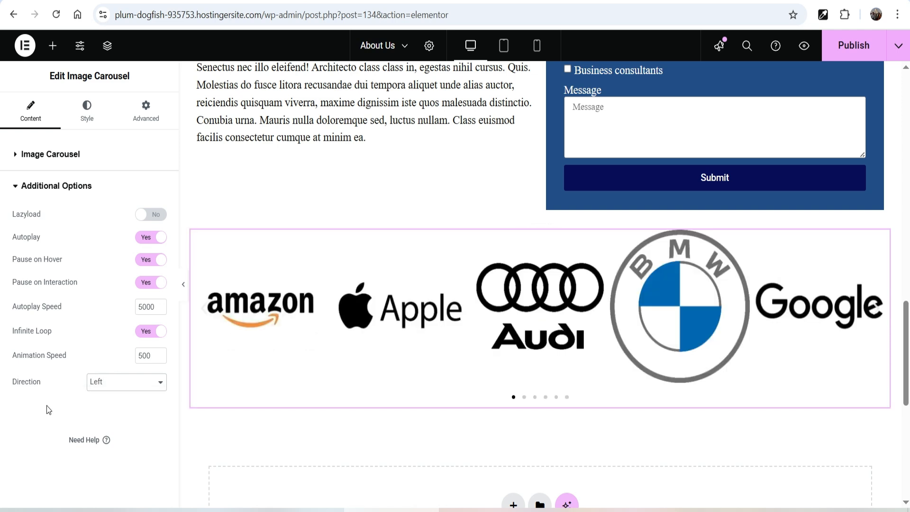
Style the carousel's navigation arrows with an Outside position and the global Primary color.
{"action": "left_click", "coordinate": [88, 110]}
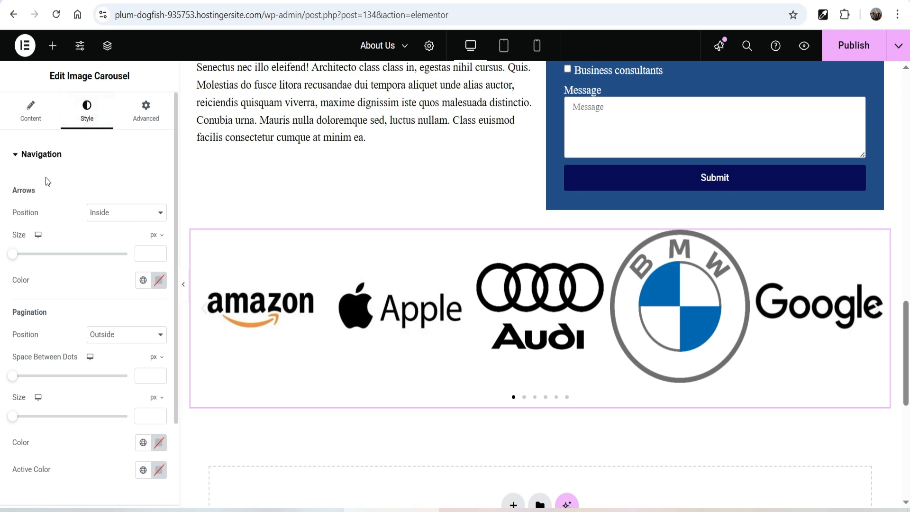
{"action": "left_click", "coordinate": [122, 213]}
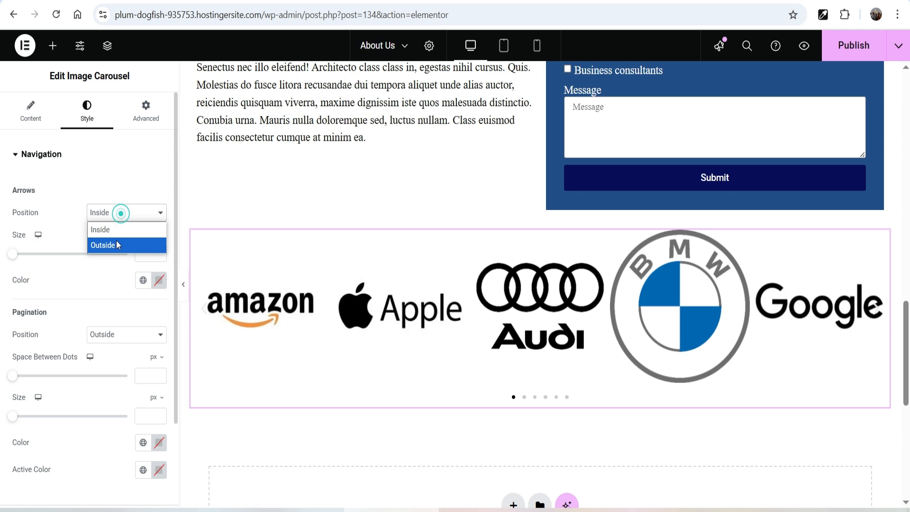
{"action": "left_click", "coordinate": [117, 244]}
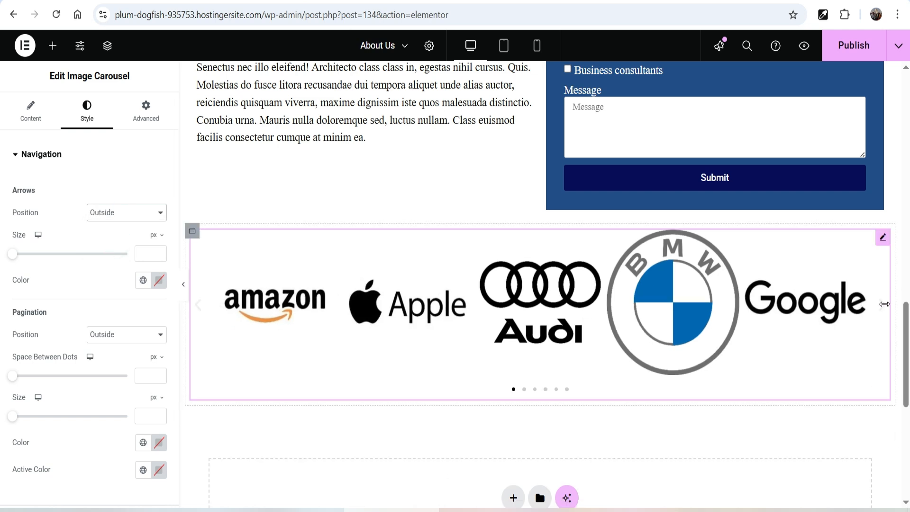
{"action": "left_click", "coordinate": [142, 280]}
{"action": "left_click", "coordinate": [89, 342]}
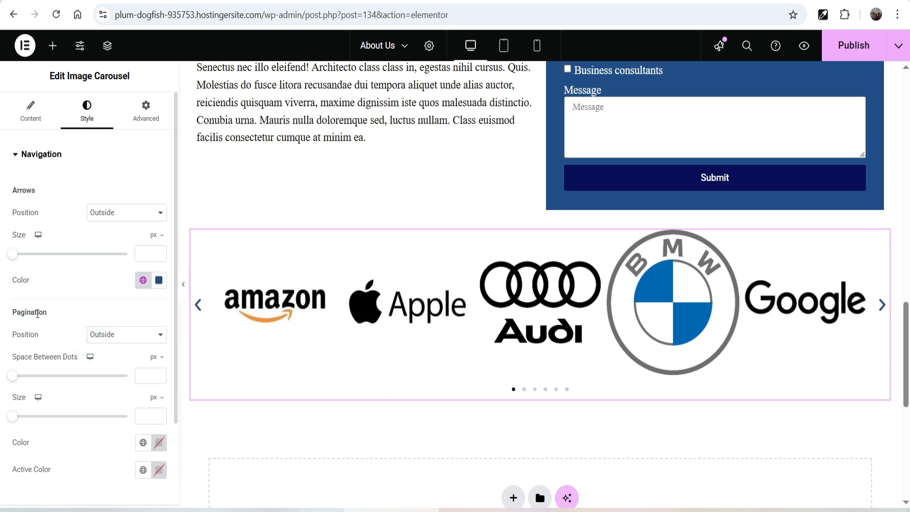
Enlarge the carousel's pagination dots and set their color to the global Primary color.
{"action": "scroll", "coordinate": [85, 269], "scroll_direction": "down", "scroll_amount": 1}
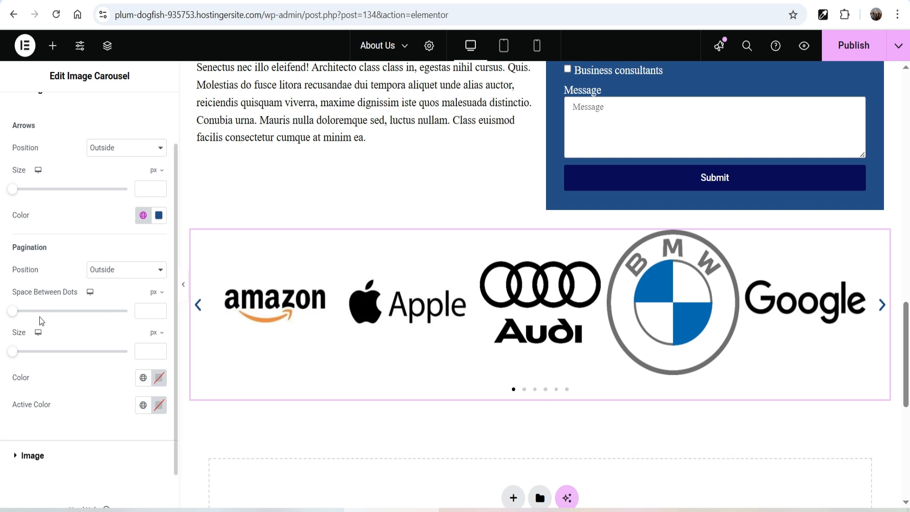
{"action": "scroll", "coordinate": [51, 326], "scroll_direction": "down", "scroll_amount": 1}
{"action": "left_click_drag", "start_coordinate": [13, 313], "coordinate": [74, 325]}
{"action": "left_click", "coordinate": [148, 338]}
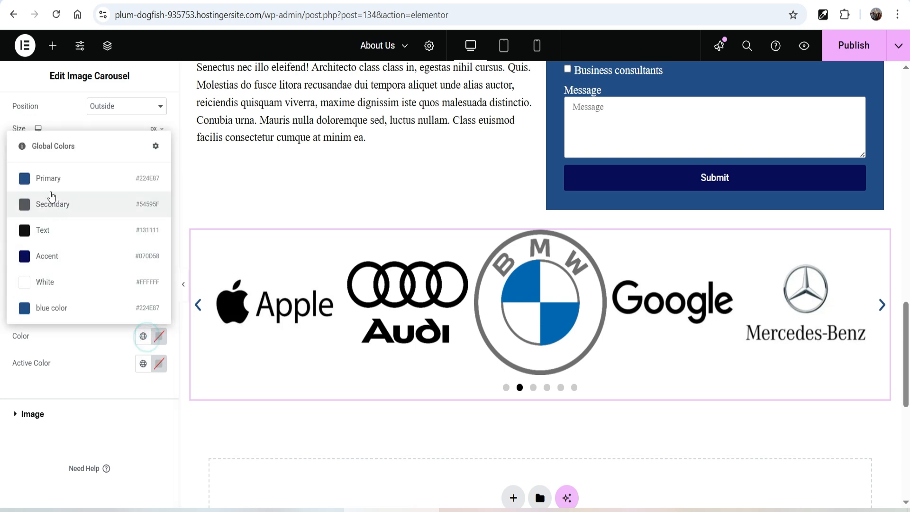
{"action": "left_click", "coordinate": [48, 176]}
Align the carousel images vertically to the middle and give them a Custom image spacing of 10.
{"action": "left_click", "coordinate": [35, 412]}
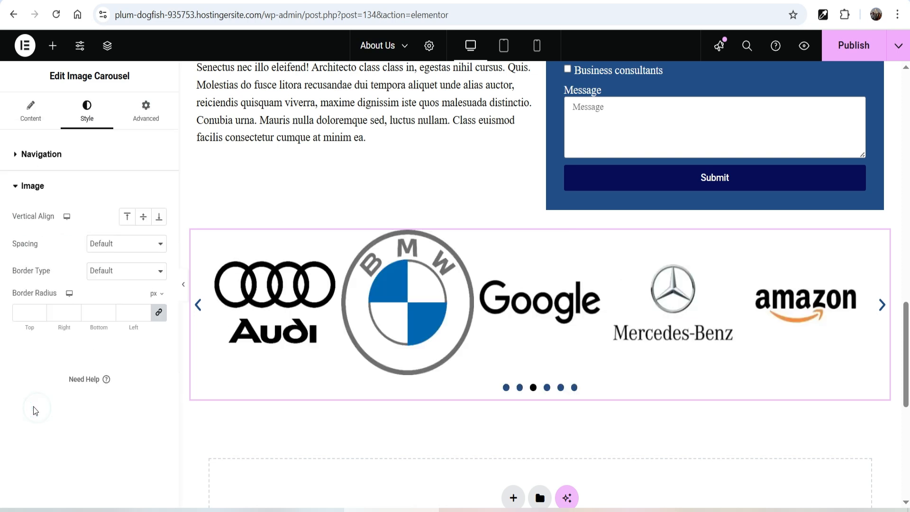
{"action": "left_click", "coordinate": [144, 216]}
{"action": "left_click", "coordinate": [103, 246]}
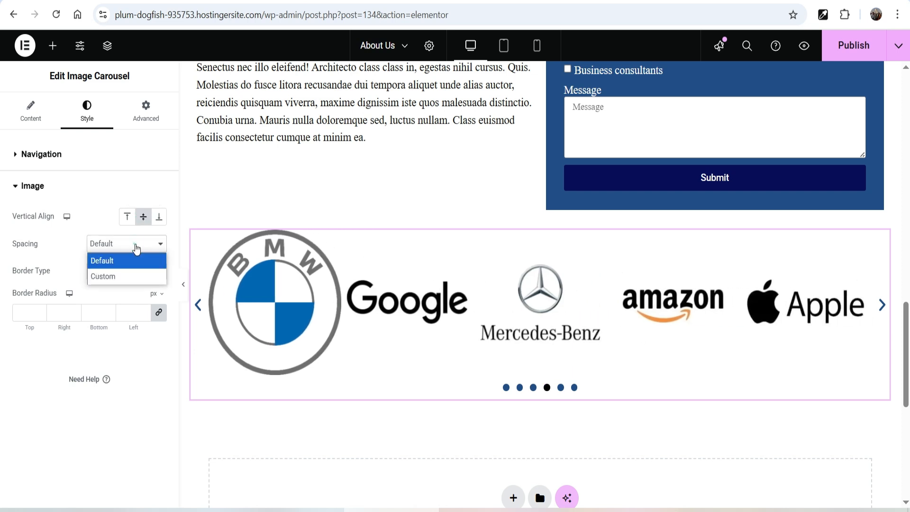
{"action": "left_click", "coordinate": [125, 276]}
{"action": "left_click", "coordinate": [142, 285]}
{"action": "key", "text": "BackSpace"}
{"action": "type", "text": "10"}
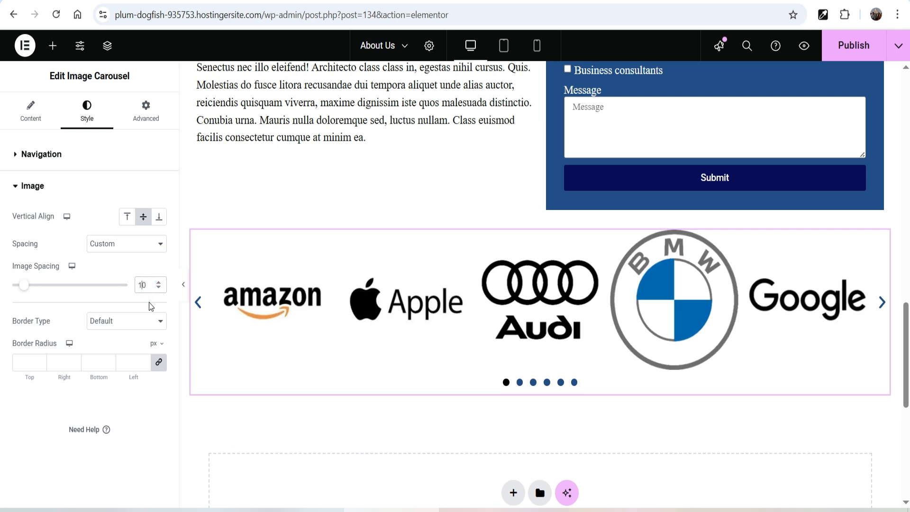
Try a Solid border type on the carousel images and set it back to Default.
{"action": "left_click", "coordinate": [105, 322]}
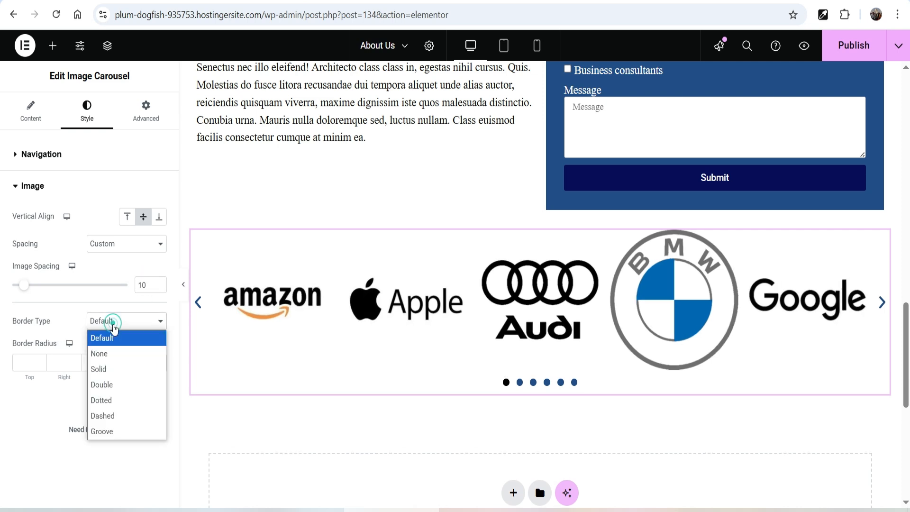
{"action": "left_click", "coordinate": [114, 367]}
{"action": "left_click", "coordinate": [42, 361]}
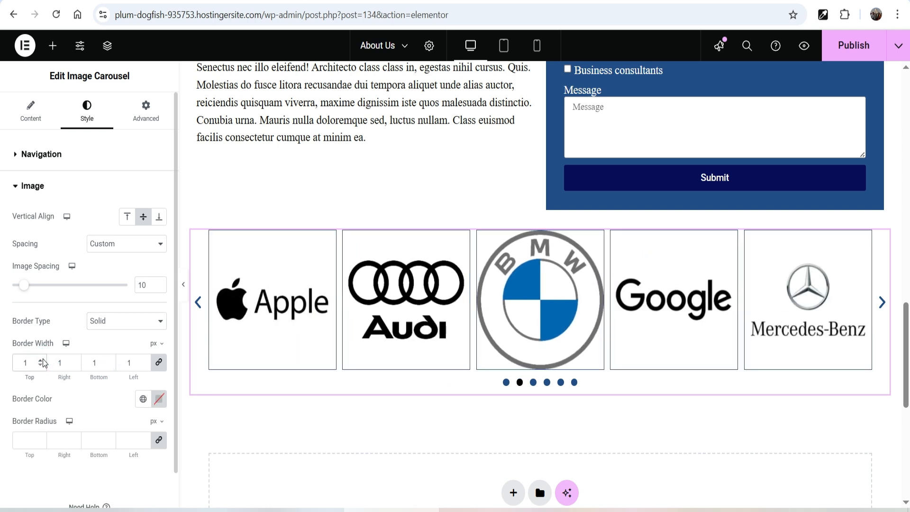
{"action": "left_click", "coordinate": [126, 322]}
{"action": "left_click", "coordinate": [128, 338]}
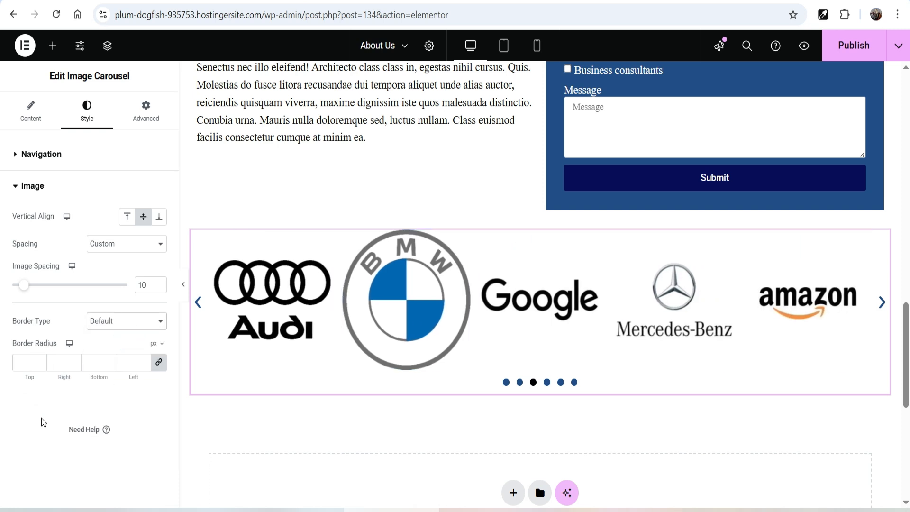
Publish the About Us page and view it live, advancing the logo carousel with its next arrow.
{"action": "left_click", "coordinate": [859, 49]}
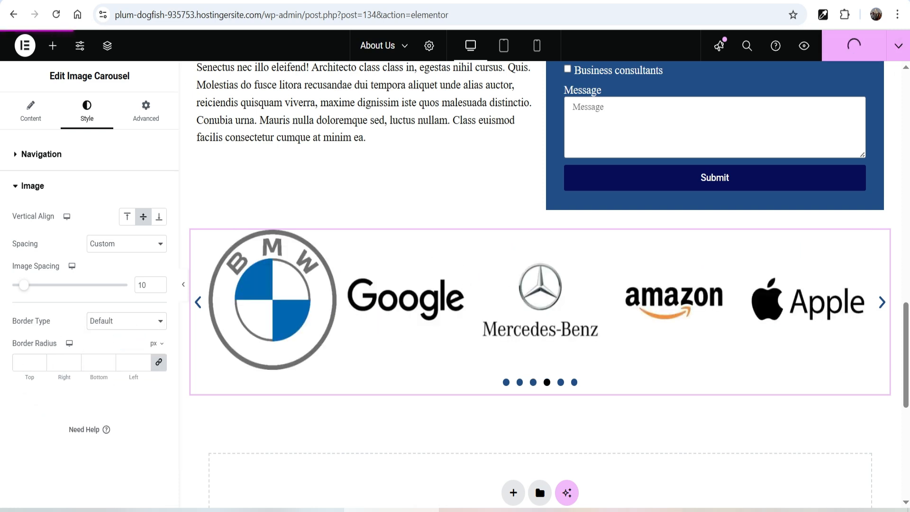
{"action": "left_click", "coordinate": [898, 46]}
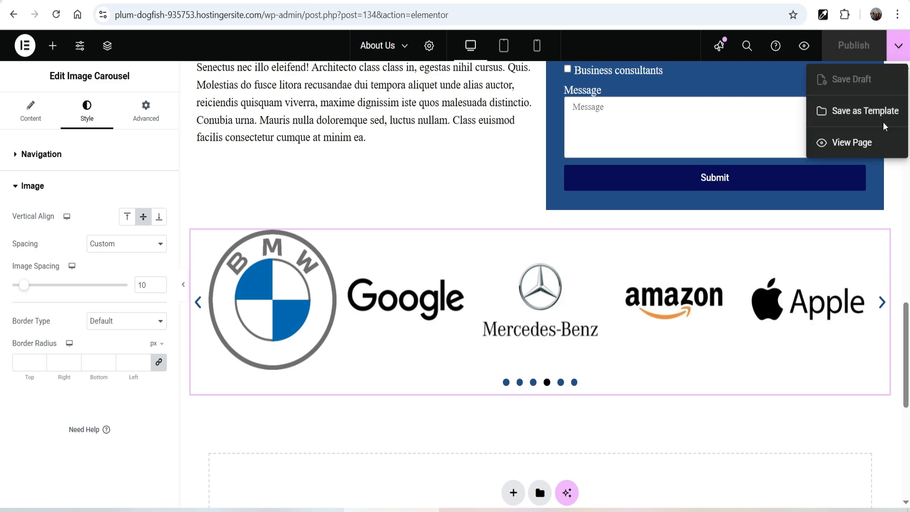
{"action": "left_click", "coordinate": [870, 142]}
{"action": "scroll", "coordinate": [735, 234], "scroll_direction": "down", "scroll_amount": 20}
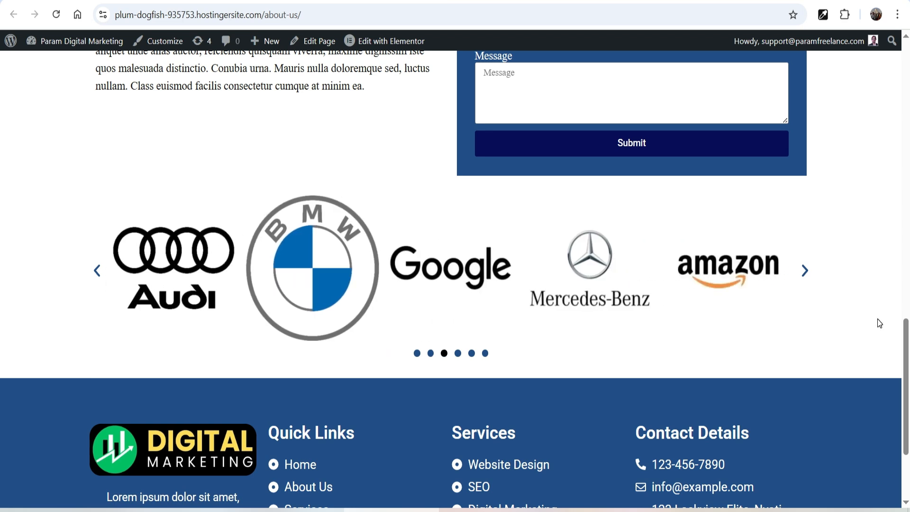
{"action": "left_click", "coordinate": [805, 272]}
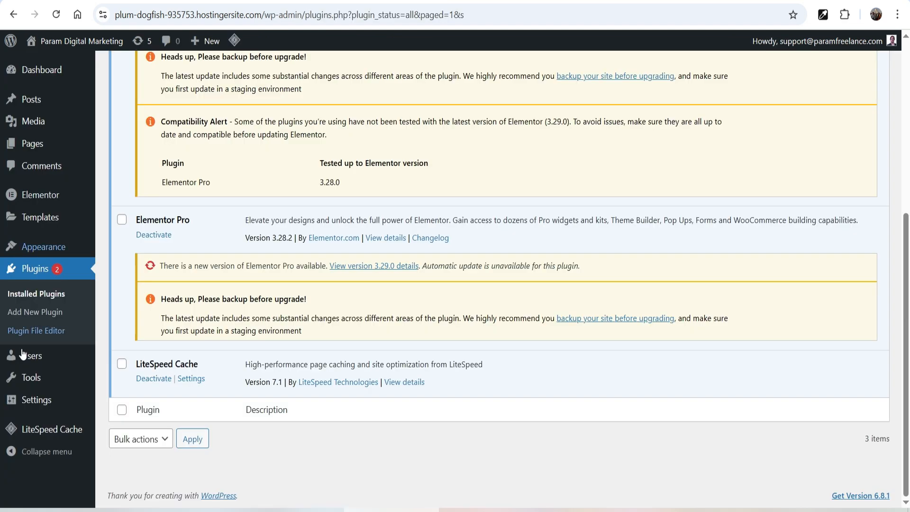
Search the new plugins for "elementskit" and install ElementsKit Elementor Addons and Templates.
{"action": "left_click", "coordinate": [27, 311]}
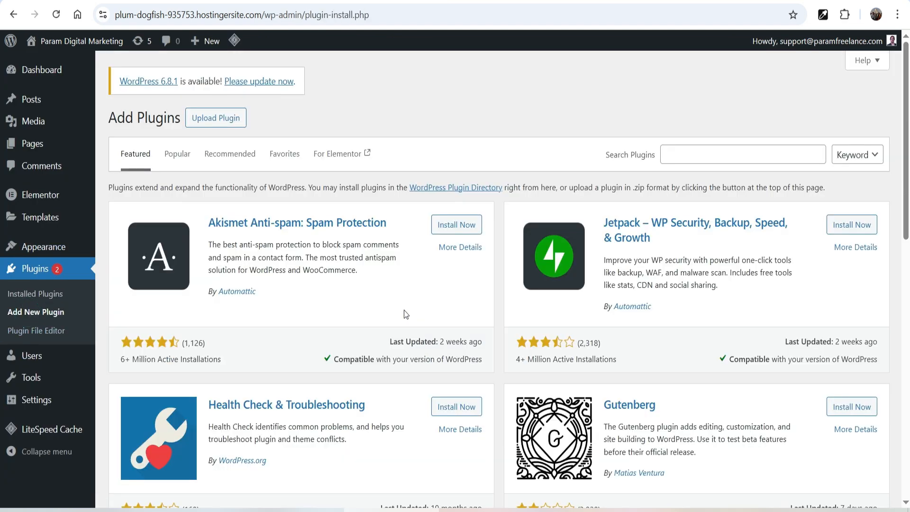
{"action": "left_click", "coordinate": [766, 161]}
{"action": "type", "text": "elementskit"}
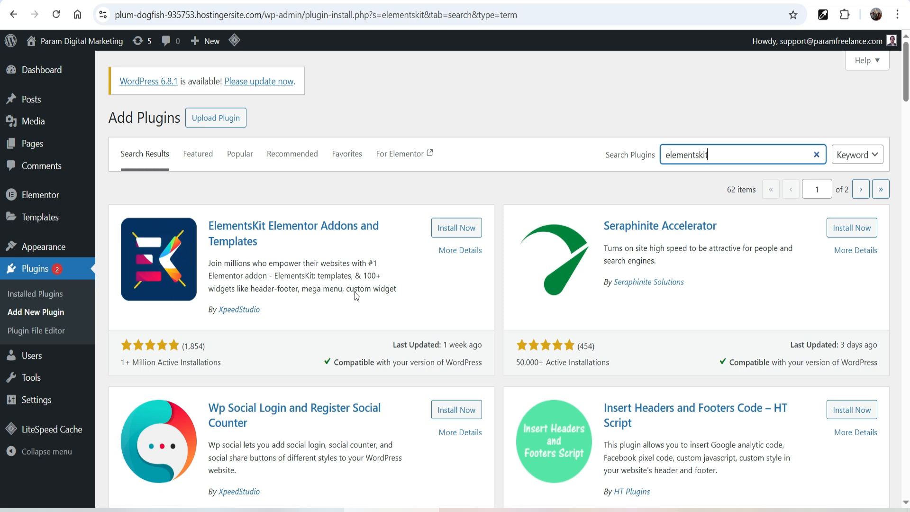
{"action": "left_click", "coordinate": [447, 232]}
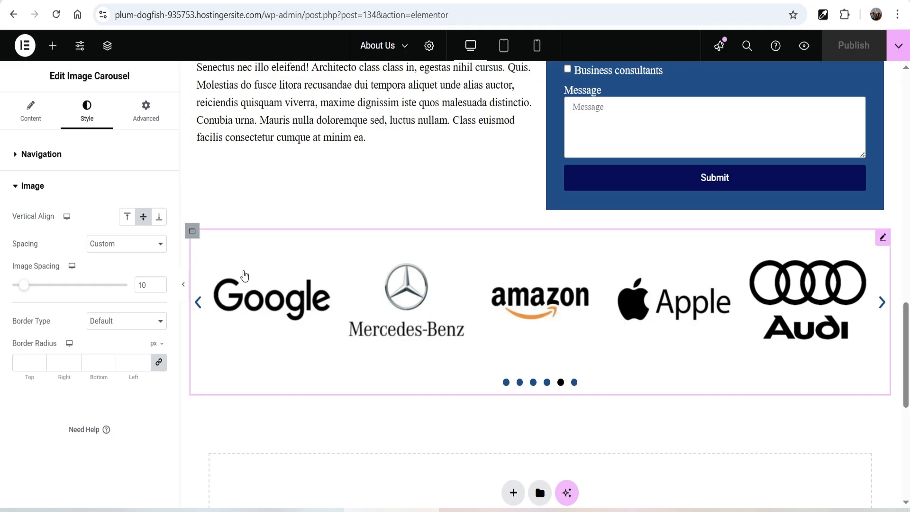
Reload the About Us page editor and add a single-column flexbox container below the image carousel.
{"action": "left_click", "coordinate": [56, 15]}
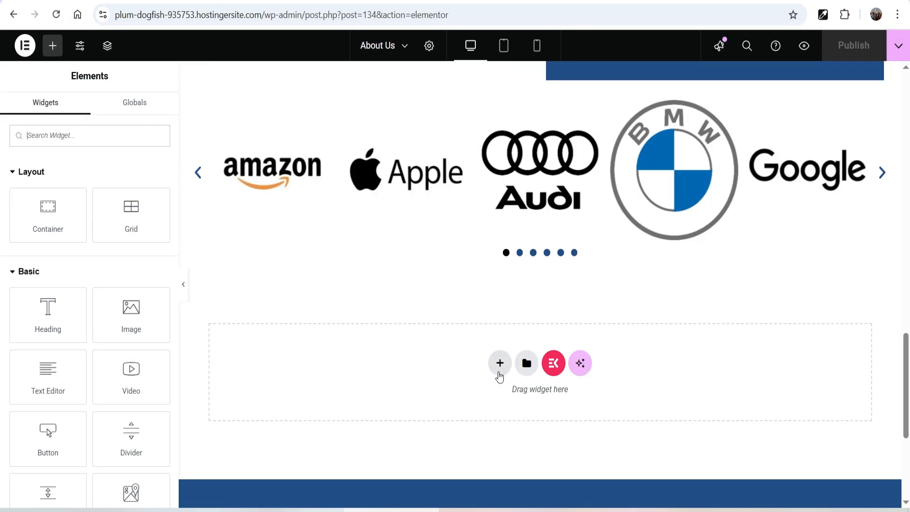
{"action": "left_click", "coordinate": [500, 363]}
{"action": "left_click", "coordinate": [488, 406]}
{"action": "left_click", "coordinate": [392, 401]}
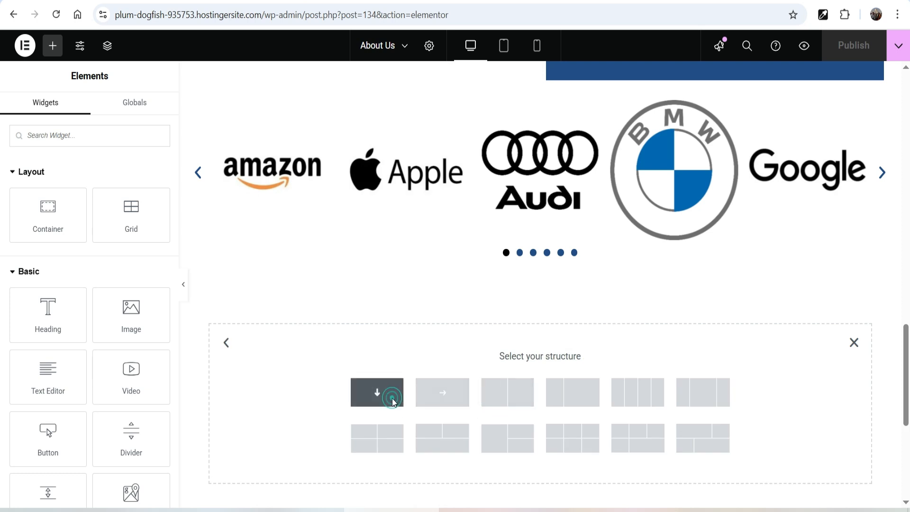
Search the widgets for "logo" and place the Client Logo widget in the new container.
{"action": "left_click", "coordinate": [537, 310]}
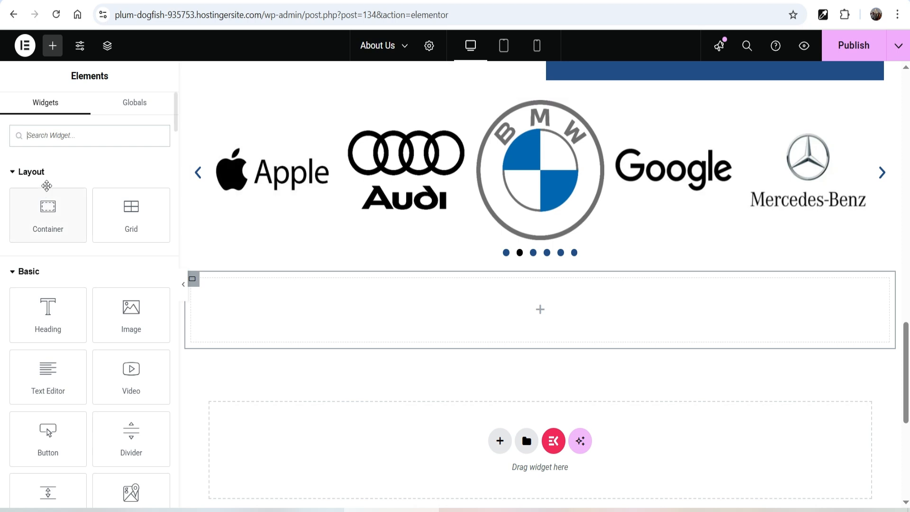
{"action": "left_click", "coordinate": [52, 131]}
{"action": "type", "text": "logo"}
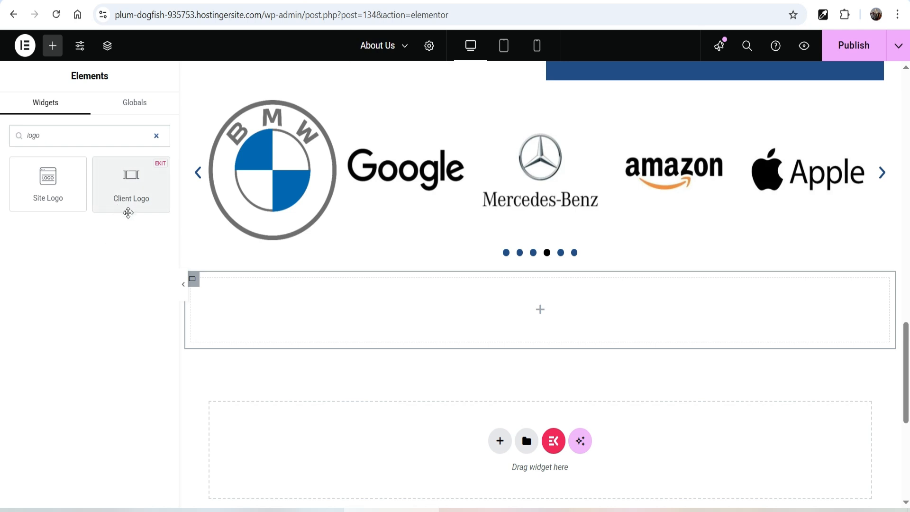
{"action": "left_click_drag", "start_coordinate": [131, 182], "coordinate": [387, 308]}
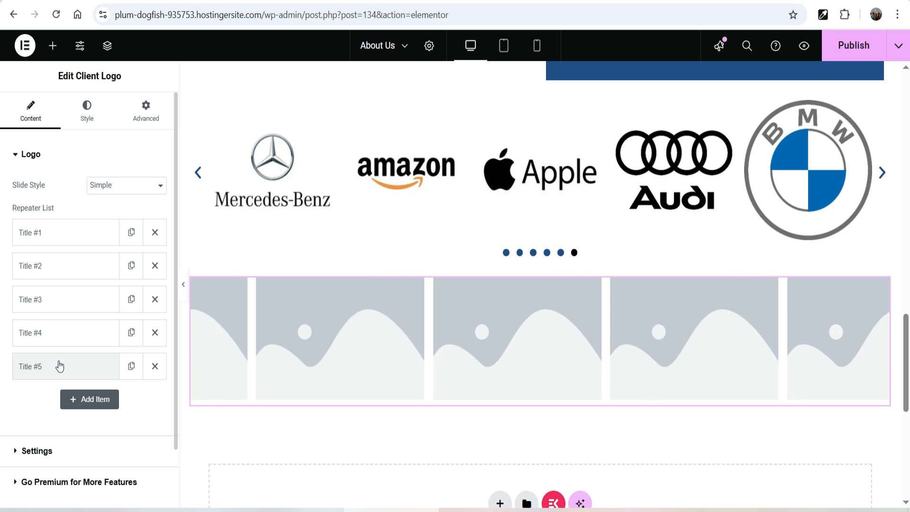
Name the first client logo item Amazon and assign it the amazon-1.jpg image from the media library.
{"action": "left_click", "coordinate": [55, 230]}
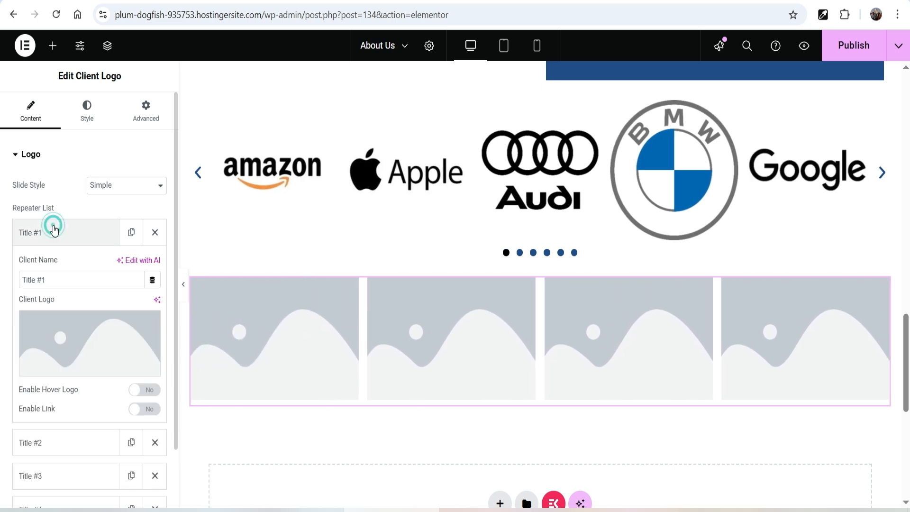
{"action": "left_click_drag", "start_coordinate": [67, 279], "coordinate": [2, 278]}
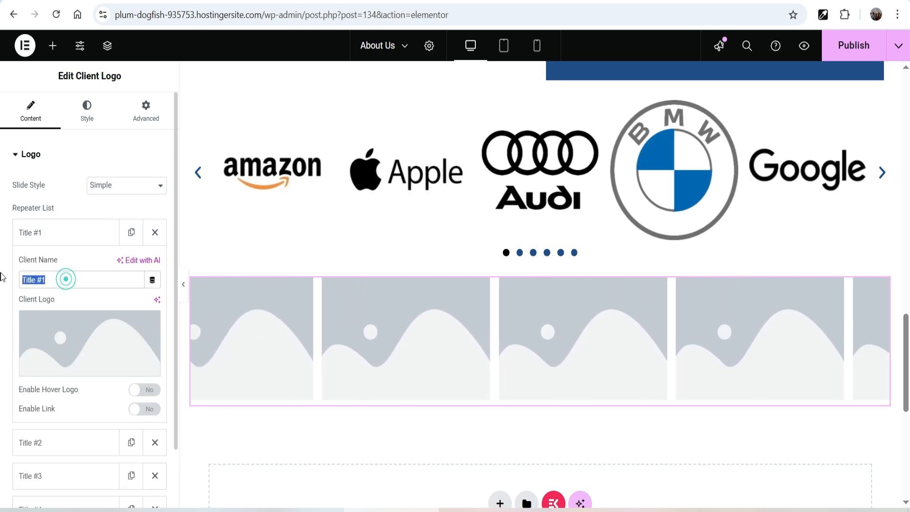
{"action": "type", "text": "Amazon"}
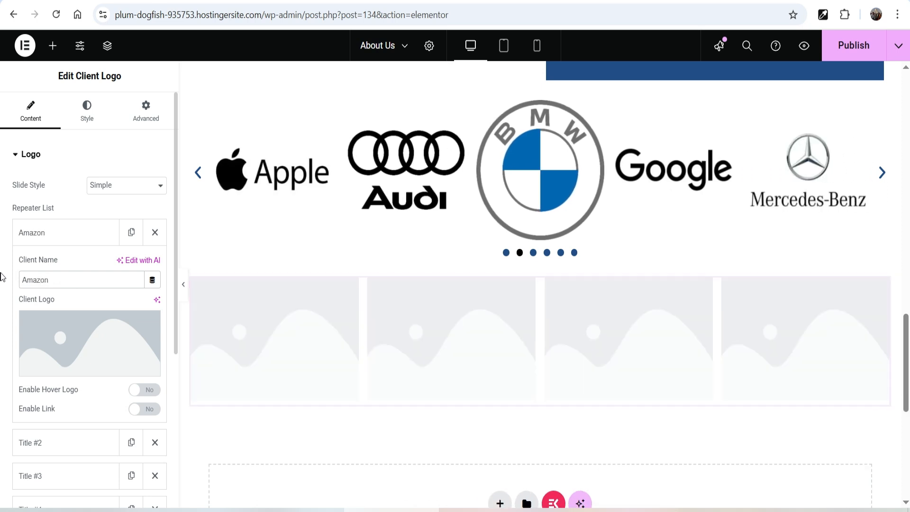
{"action": "left_click", "coordinate": [66, 334]}
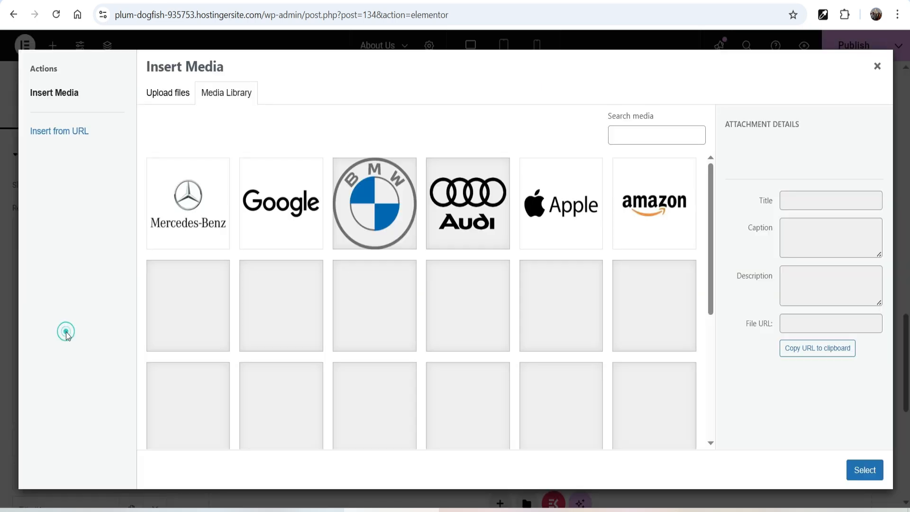
{"action": "left_click", "coordinate": [581, 207]}
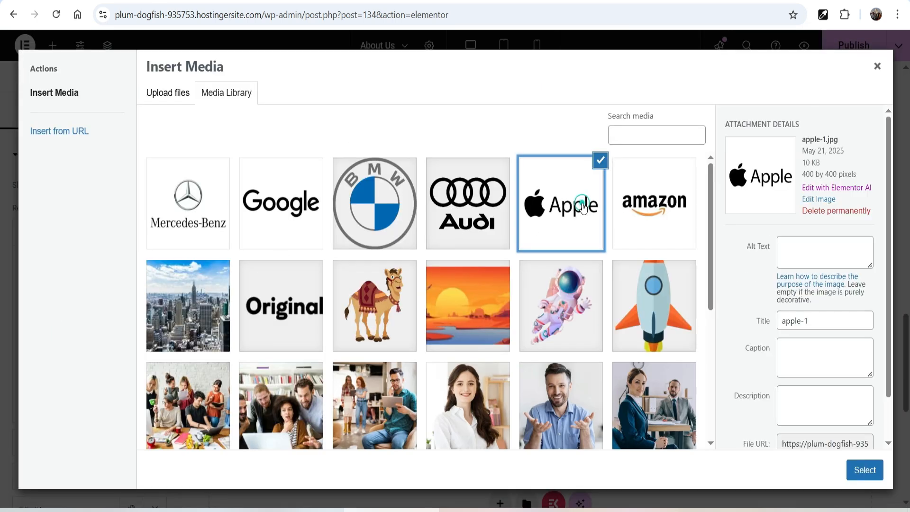
{"action": "left_click", "coordinate": [661, 201]}
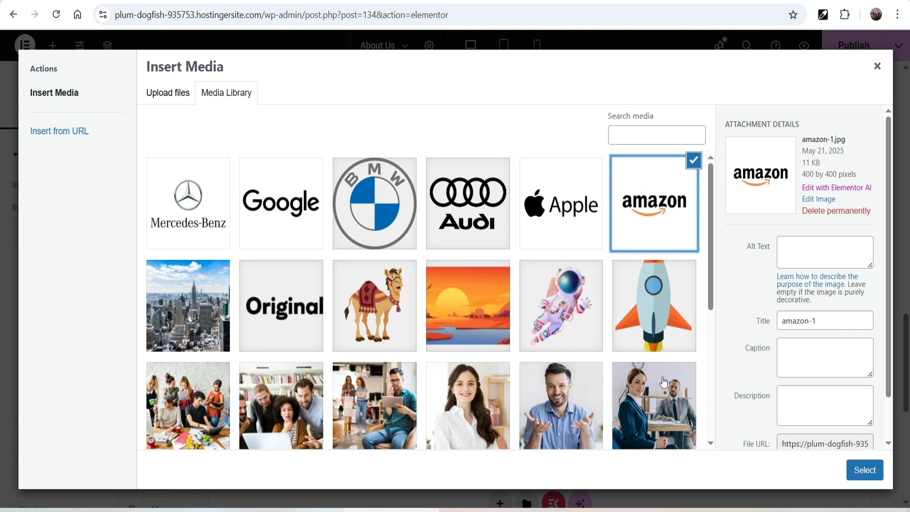
{"action": "left_click", "coordinate": [864, 471]}
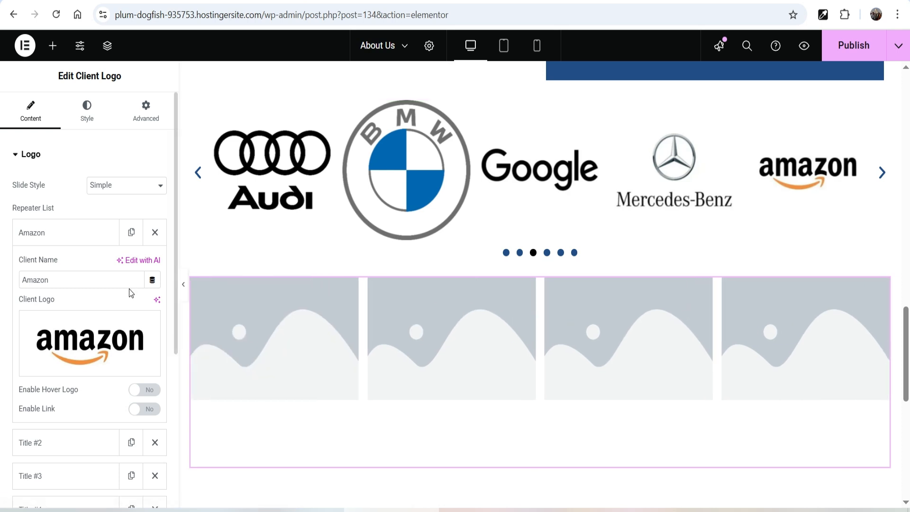
Enable the hover logo for the Amazon item and upload the amazon-2 image from the Desktop for it.
{"action": "left_click", "coordinate": [147, 393]}
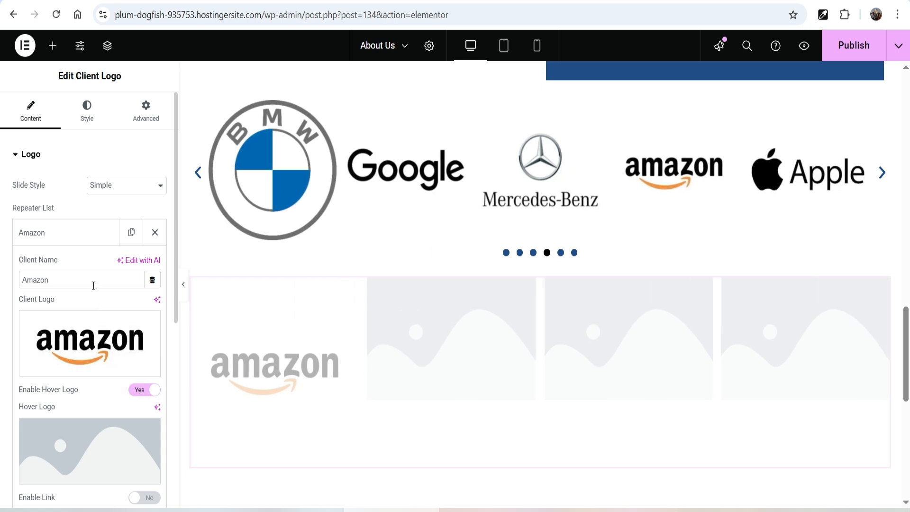
{"action": "scroll", "coordinate": [67, 256], "scroll_direction": "down", "scroll_amount": 3}
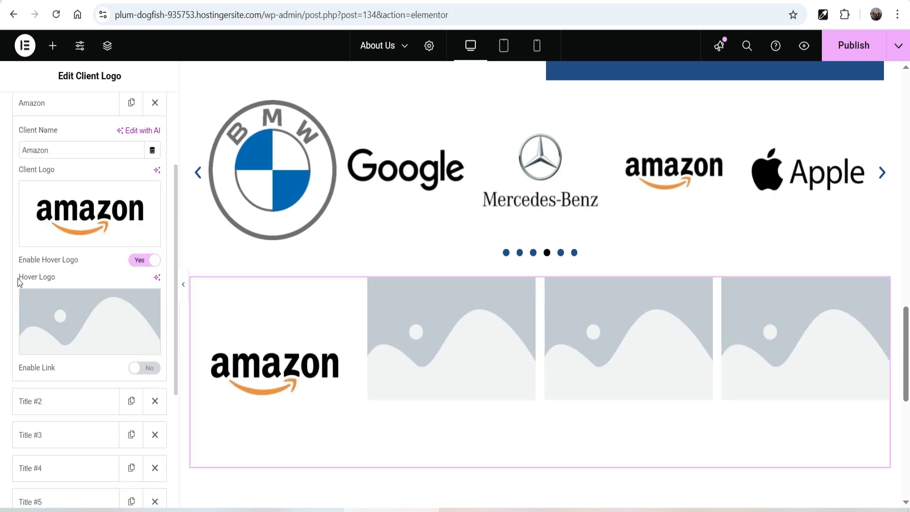
{"action": "left_click", "coordinate": [78, 315]}
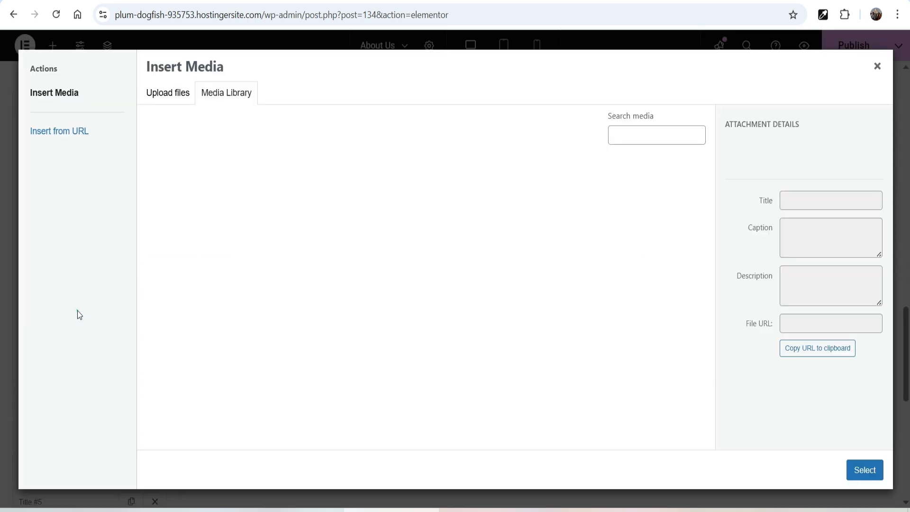
{"action": "left_click", "coordinate": [158, 95]}
{"action": "left_click", "coordinate": [515, 284]}
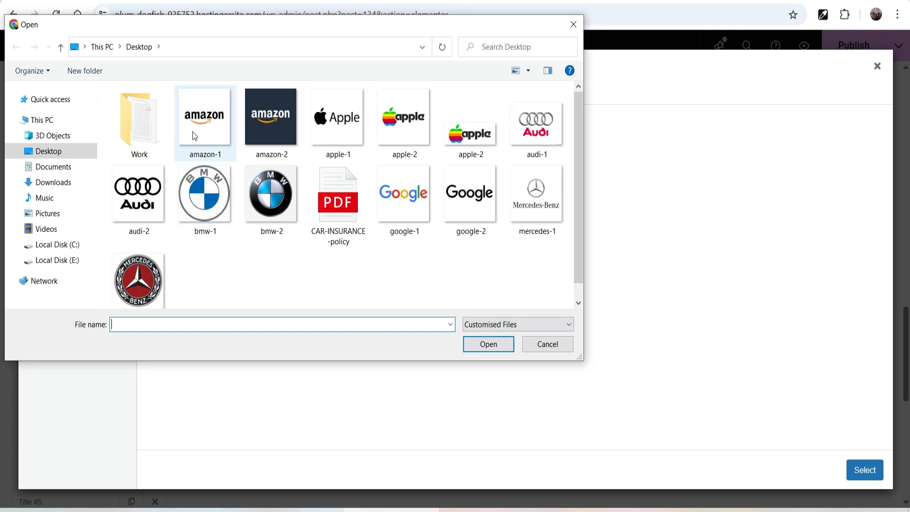
{"action": "left_click", "coordinate": [272, 123]}
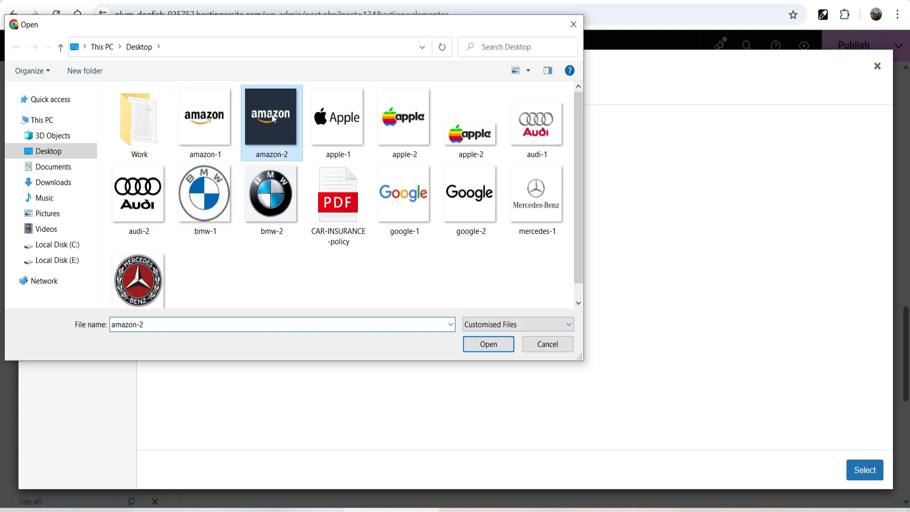
{"action": "left_click", "coordinate": [489, 348]}
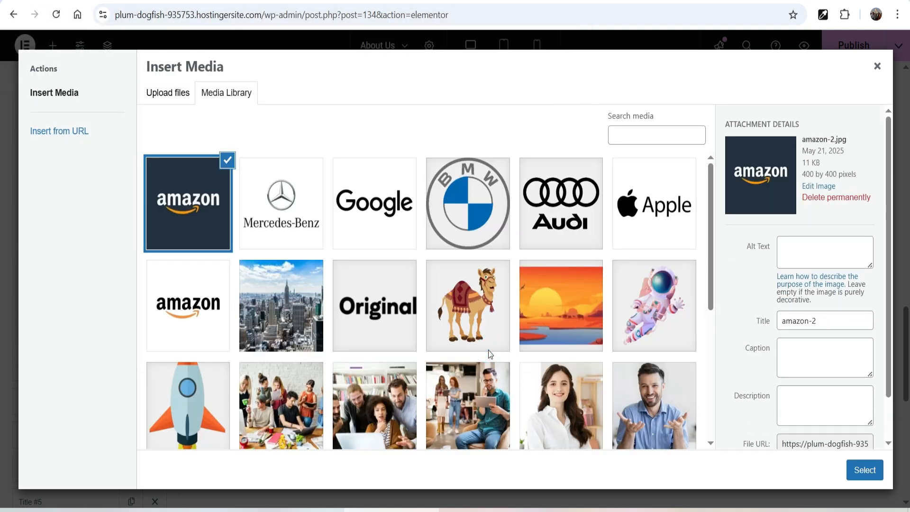
{"action": "left_click", "coordinate": [865, 476]}
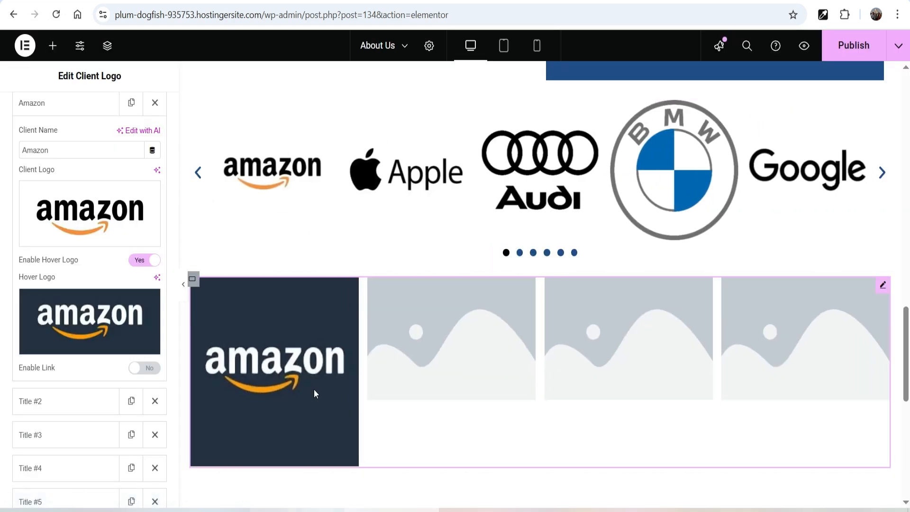
{"action": "scroll", "coordinate": [314, 388], "scroll_direction": "down", "scroll_amount": 3}
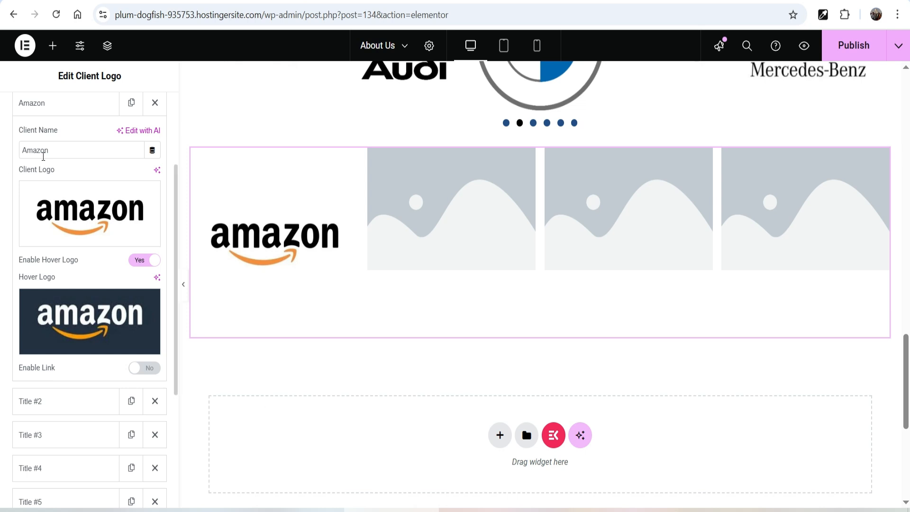
Name the second client logo item Apple and assign it the black Apple logo from the media library.
{"action": "left_click", "coordinate": [43, 103]}
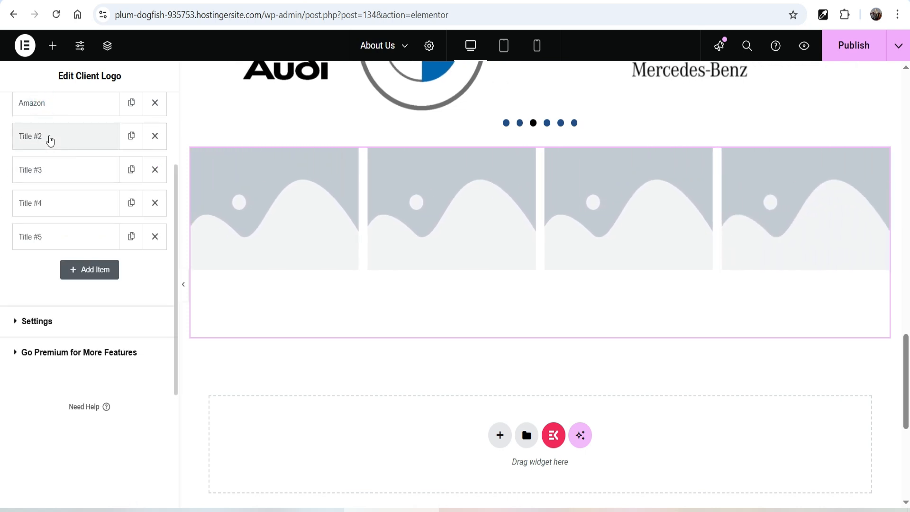
{"action": "left_click", "coordinate": [48, 136]}
{"action": "left_click_drag", "start_coordinate": [59, 186], "coordinate": [0, 185]}
{"action": "type", "text": "Ap"}
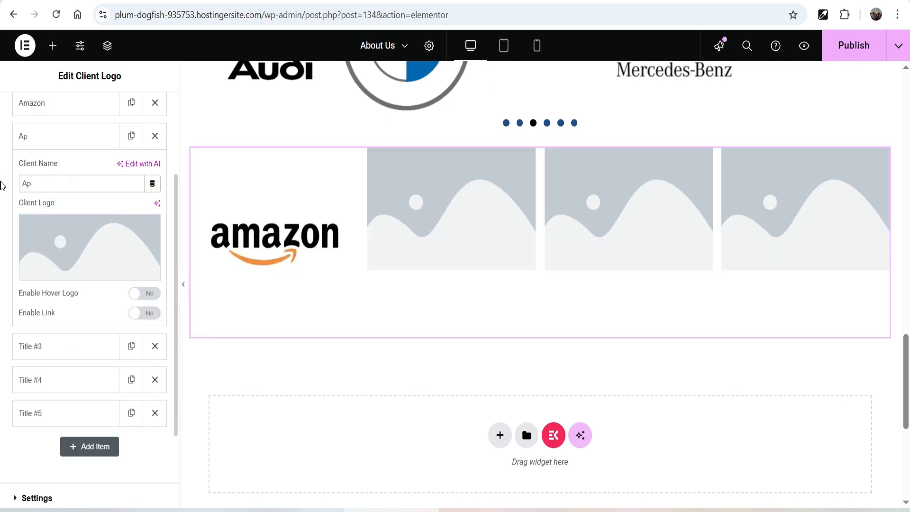
{"action": "left_click", "coordinate": [122, 253]}
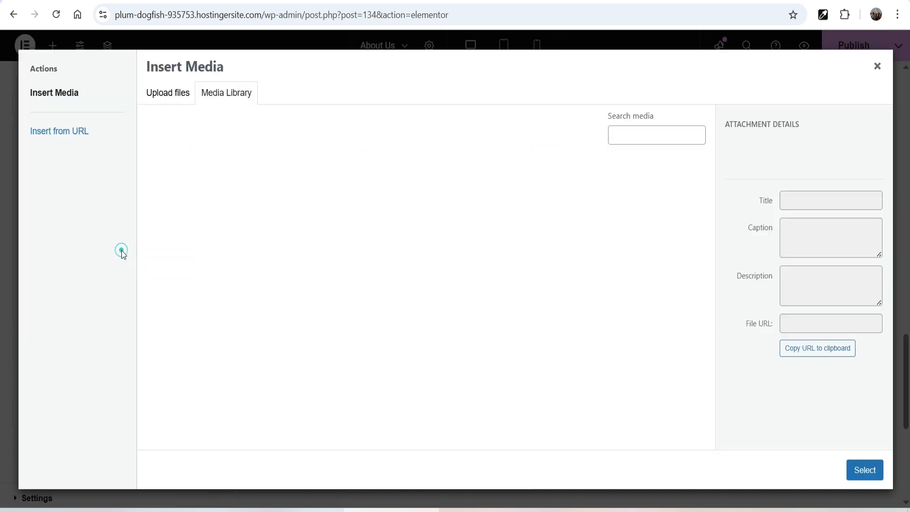
{"action": "left_click", "coordinate": [654, 204]}
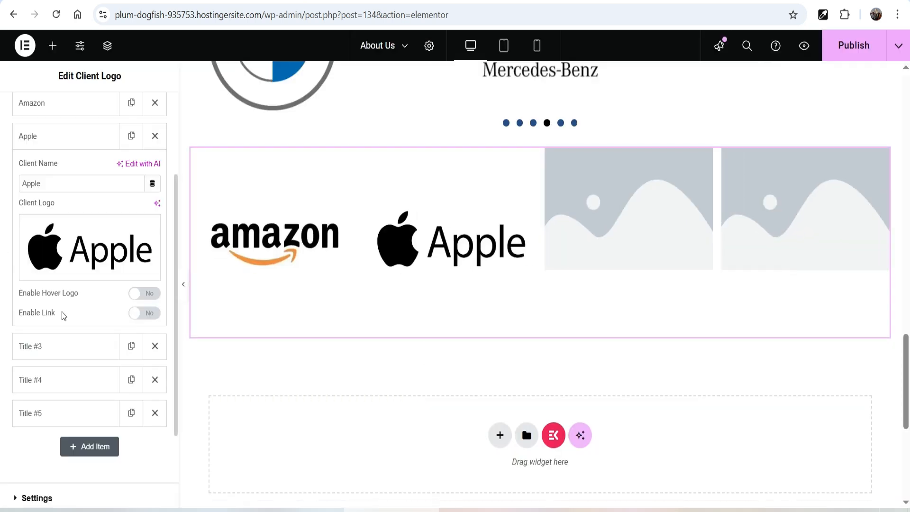
Enable the hover logo for the Apple item and upload the square apple-2 image from the Desktop for it.
{"action": "left_click", "coordinate": [149, 299]}
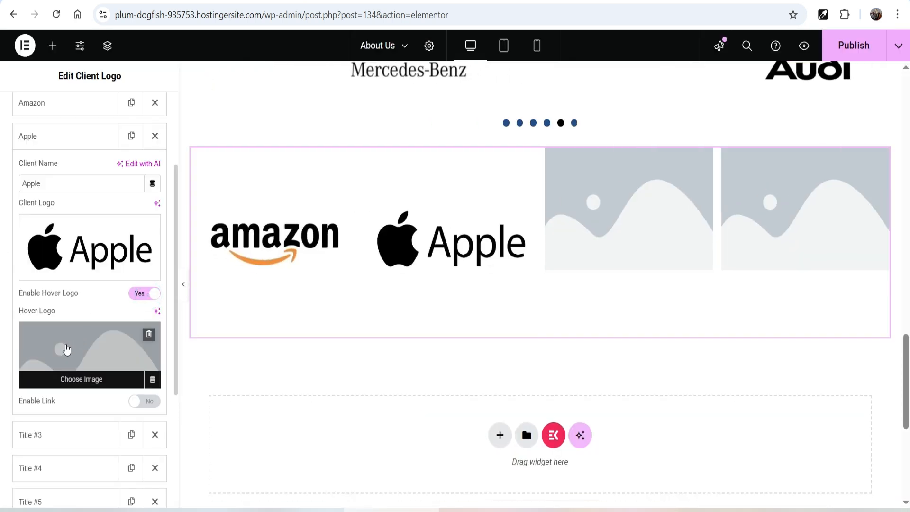
{"action": "left_click", "coordinate": [68, 349]}
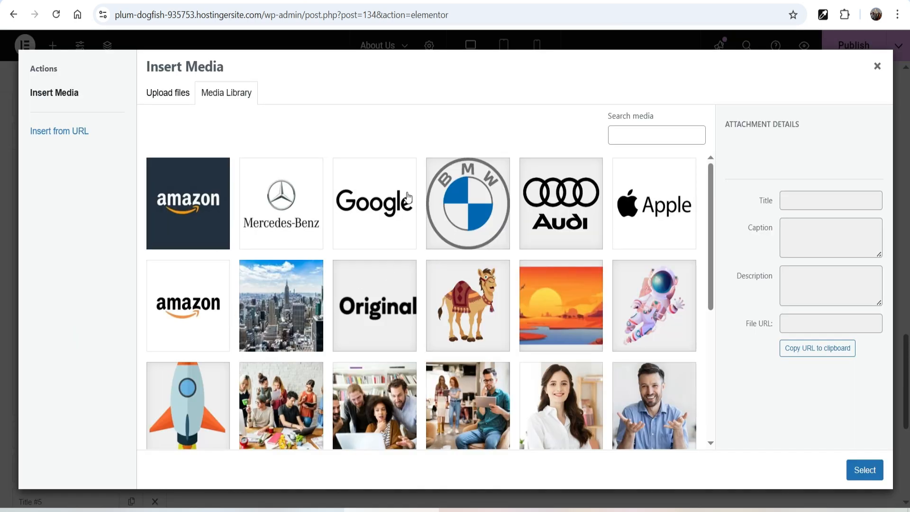
{"action": "left_click", "coordinate": [169, 95]}
{"action": "left_click", "coordinate": [532, 274]}
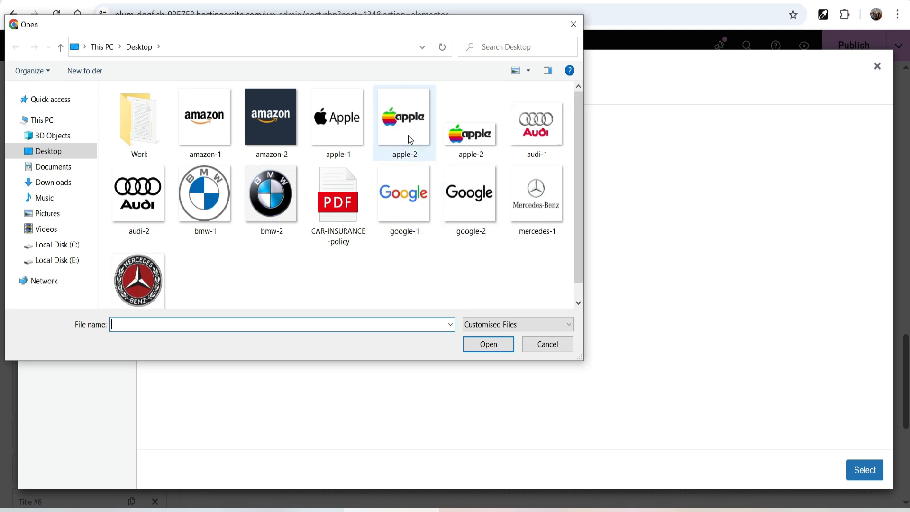
{"action": "left_click", "coordinate": [470, 348]}
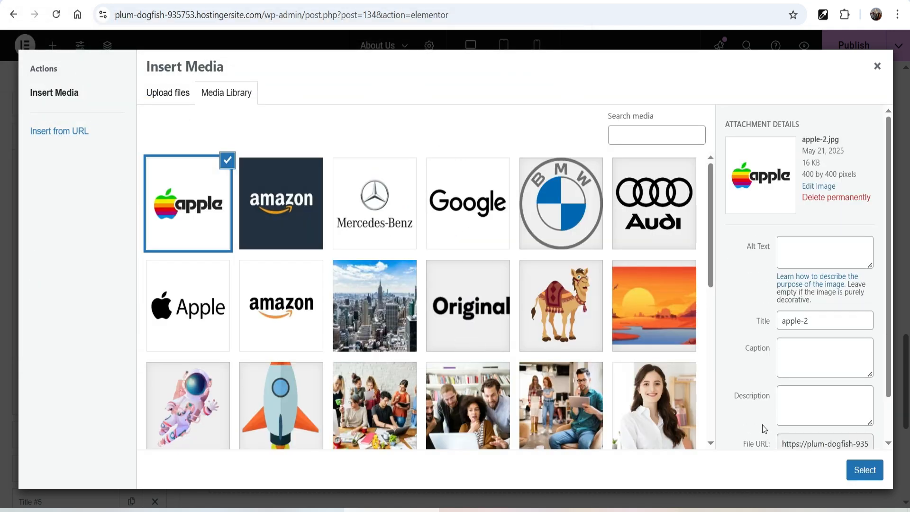
{"action": "left_click", "coordinate": [862, 473]}
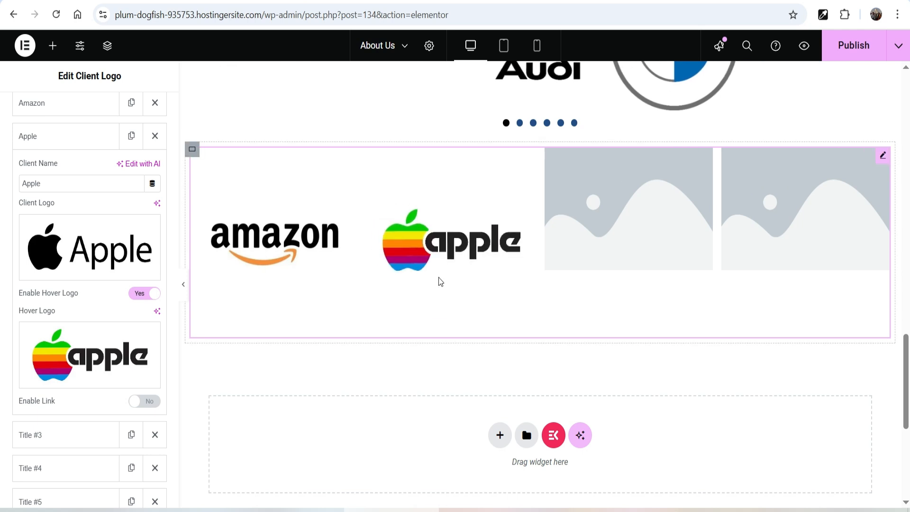
{"action": "mouse_move", "coordinate": [55, 347]}
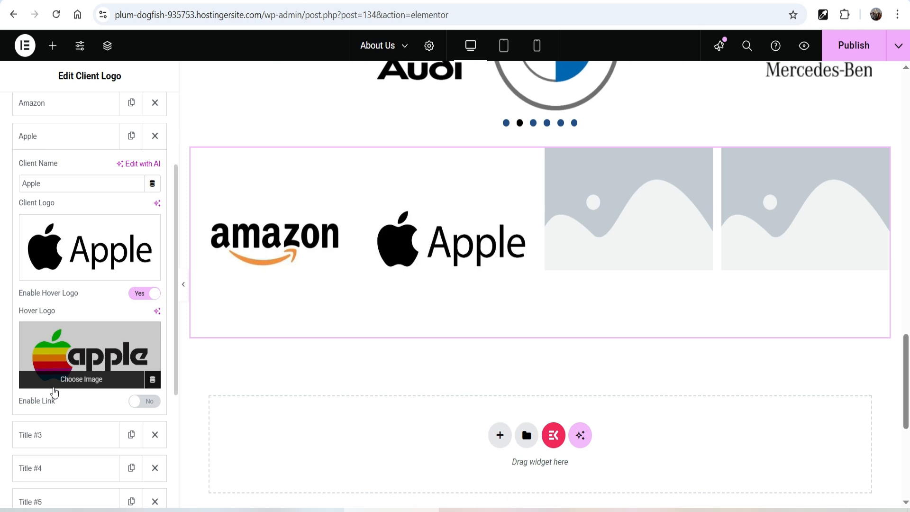
{"action": "left_click", "coordinate": [50, 105]}
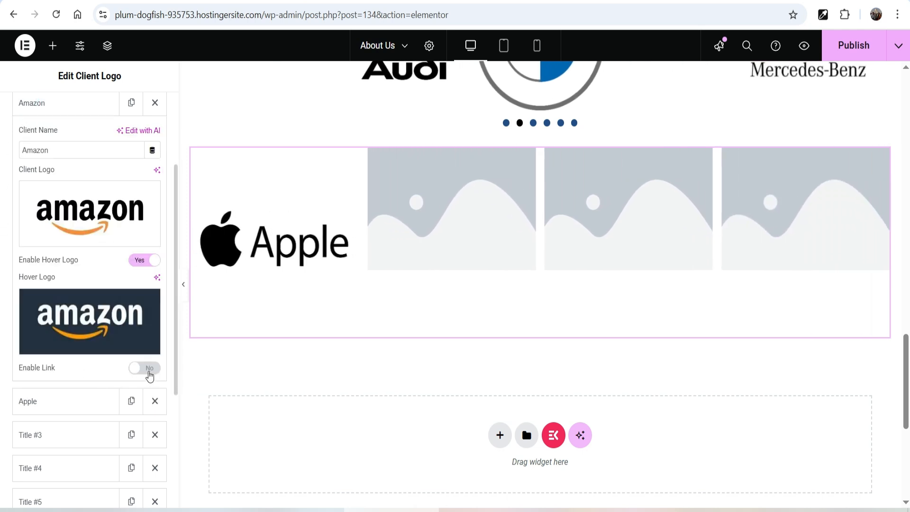
{"action": "left_click", "coordinate": [148, 372]}
{"action": "left_click", "coordinate": [72, 405]}
{"action": "type", "text": "https://amazon.com"}
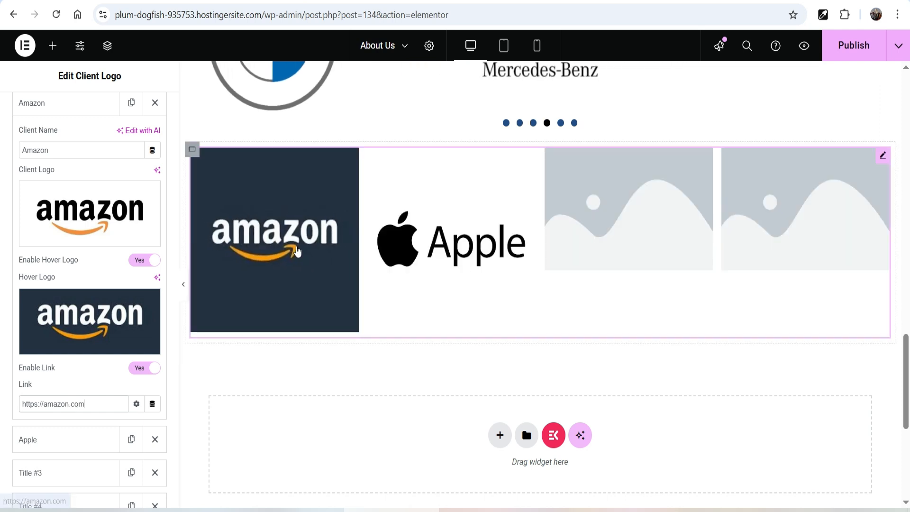
{"action": "left_click", "coordinate": [54, 113]}
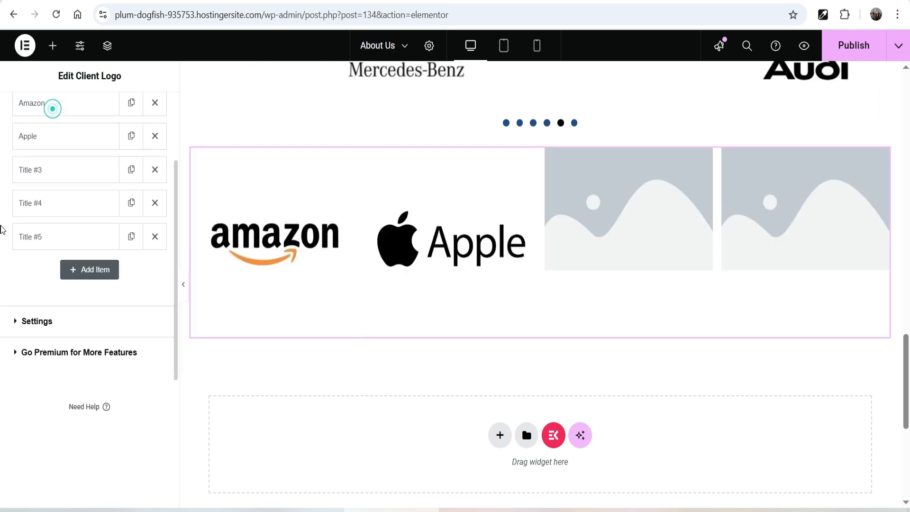
Name the third client logo item Google and assign it the black Google logo from the media library.
{"action": "left_click", "coordinate": [54, 172]}
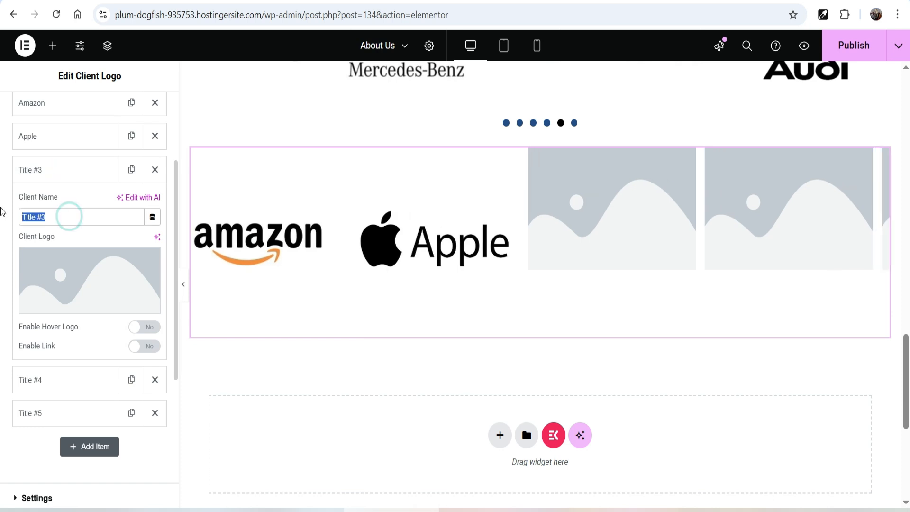
{"action": "type", "text": "Google"}
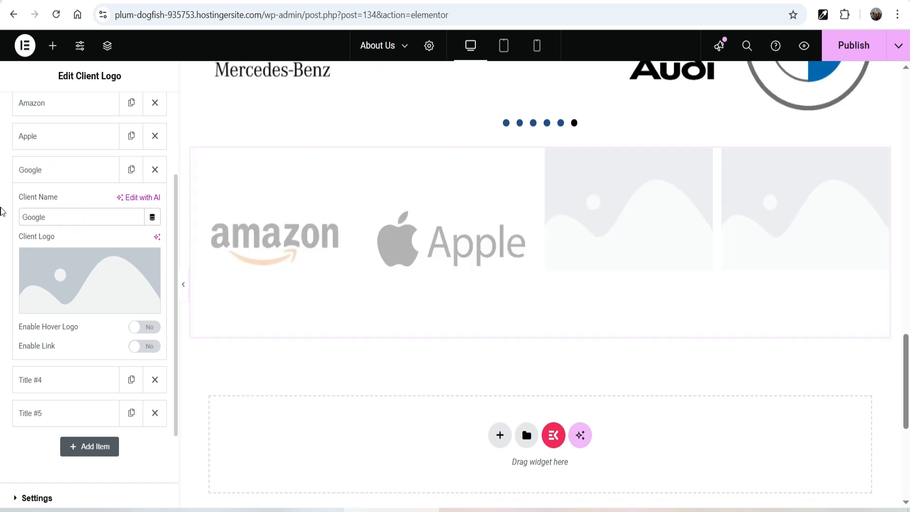
{"action": "left_click", "coordinate": [90, 280]}
{"action": "left_click", "coordinate": [469, 213]}
{"action": "left_click", "coordinate": [863, 470]}
Enable the hover logo for the Google item and upload the google-1 image from the Desktop for it.
{"action": "left_click", "coordinate": [144, 327]}
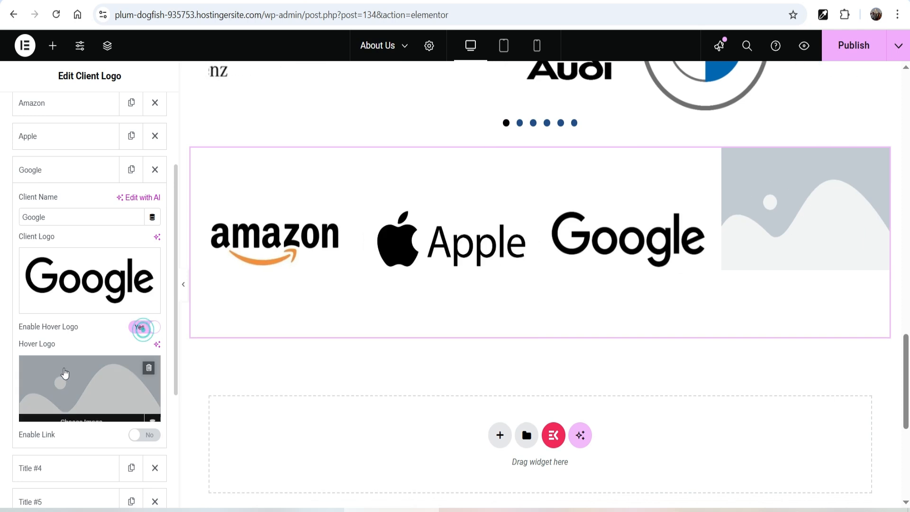
{"action": "left_click", "coordinate": [62, 367]}
{"action": "left_click", "coordinate": [171, 92]}
{"action": "left_click", "coordinate": [506, 273]}
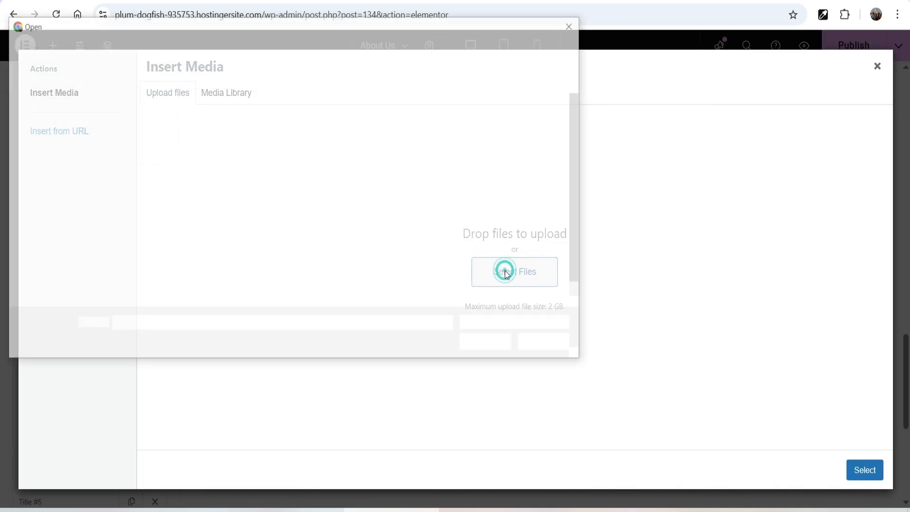
{"action": "double_click", "coordinate": [404, 199]}
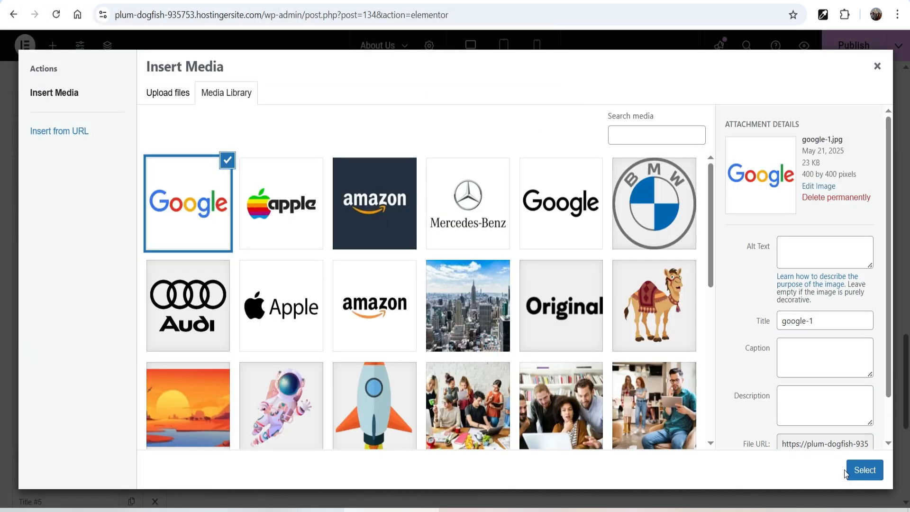
{"action": "left_click", "coordinate": [864, 470]}
Name the fourth client logo item Mercedes and assign it the silver Mercedes-Benz logo from the media library.
{"action": "left_click", "coordinate": [57, 202]}
{"action": "triple_click", "coordinate": [69, 248]}
{"action": "type", "text": "Mercedes"}
{"action": "left_click", "coordinate": [49, 301]}
{"action": "left_click", "coordinate": [468, 204]}
{"action": "left_click", "coordinate": [865, 470]}
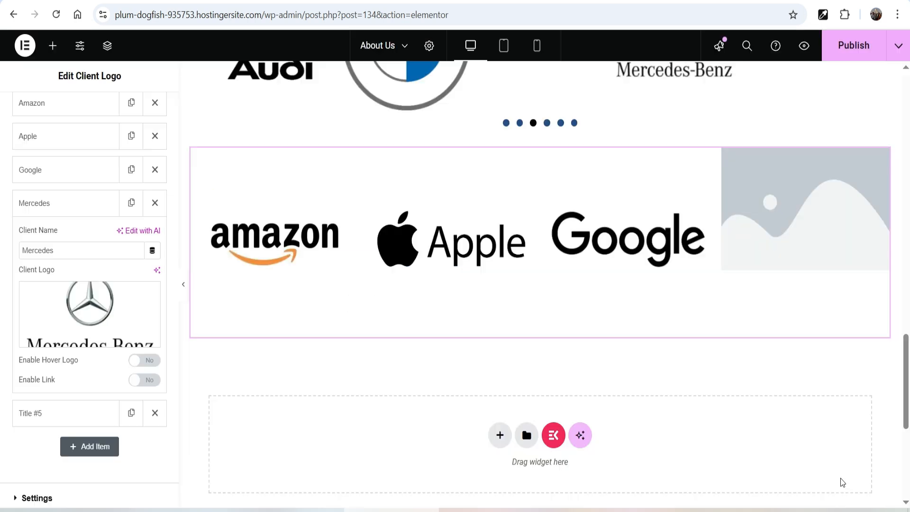
Enable the hover logo for the Mercedes item and upload the round red Mercedes-Benz image for it.
{"action": "scroll", "coordinate": [143, 284], "scroll_direction": "down", "scroll_amount": 2}
{"action": "left_click", "coordinate": [148, 247]}
{"action": "left_click", "coordinate": [50, 303]}
{"action": "left_click", "coordinate": [154, 95]}
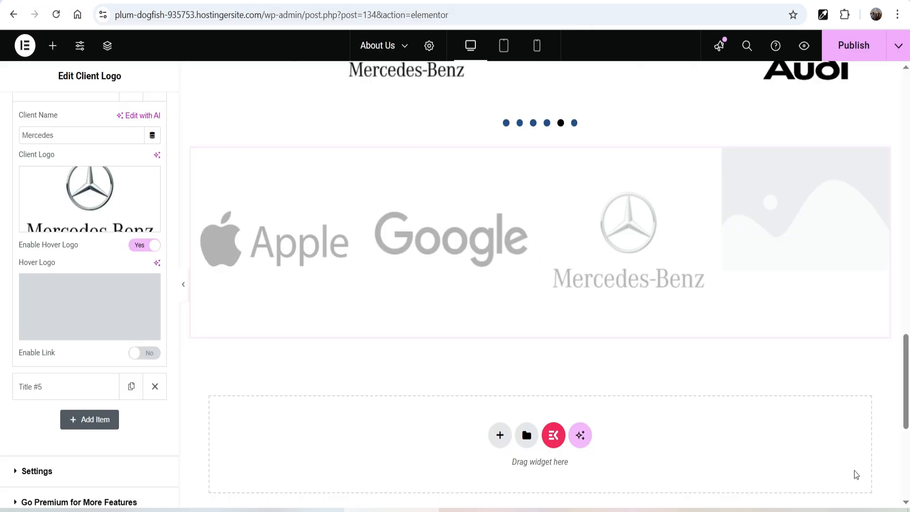
Name the fifth client logo item Audi, assign it the black Audi logo and upload an image for its hover logo.
{"action": "left_click", "coordinate": [61, 168]}
{"action": "type", "text": "A"}
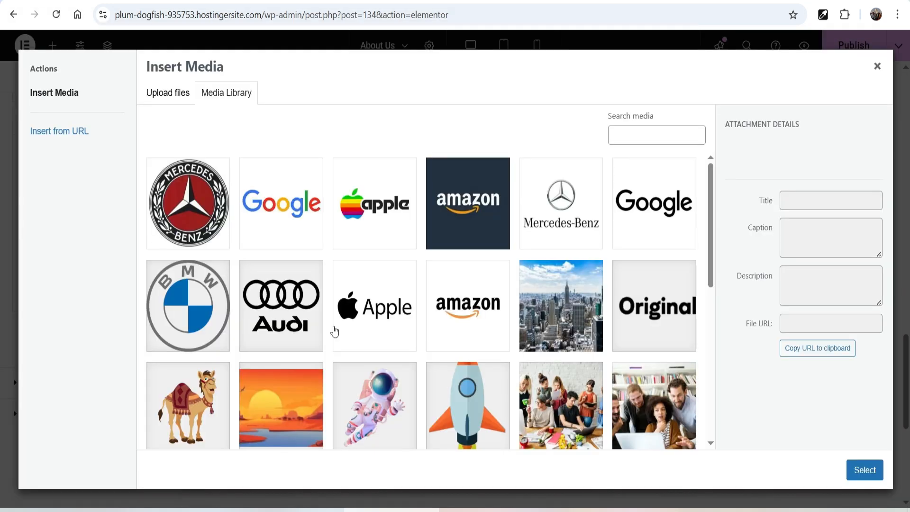
{"action": "left_click", "coordinate": [175, 93]}
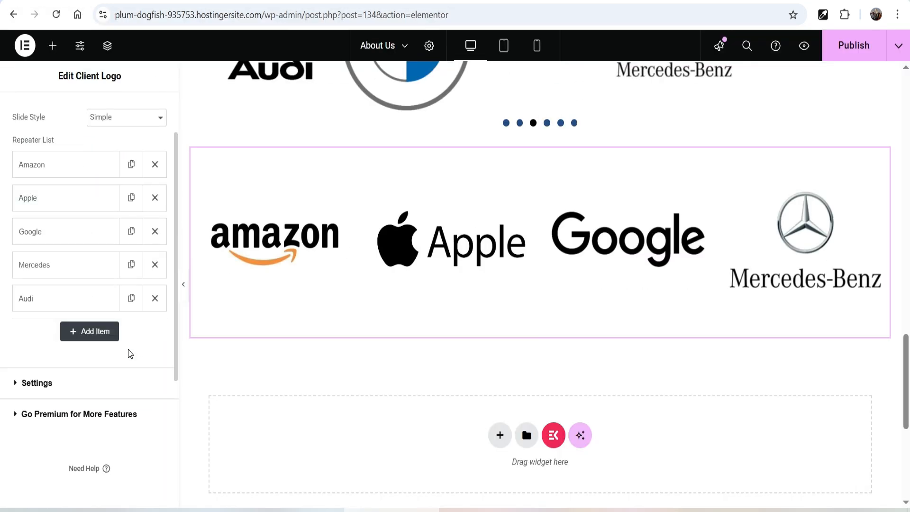
Add a sixth client logo item named BMW with the bmw-1 image as logo and bmw-2 as hover logo.
{"action": "left_click", "coordinate": [95, 332]}
{"action": "left_click", "coordinate": [57, 380]}
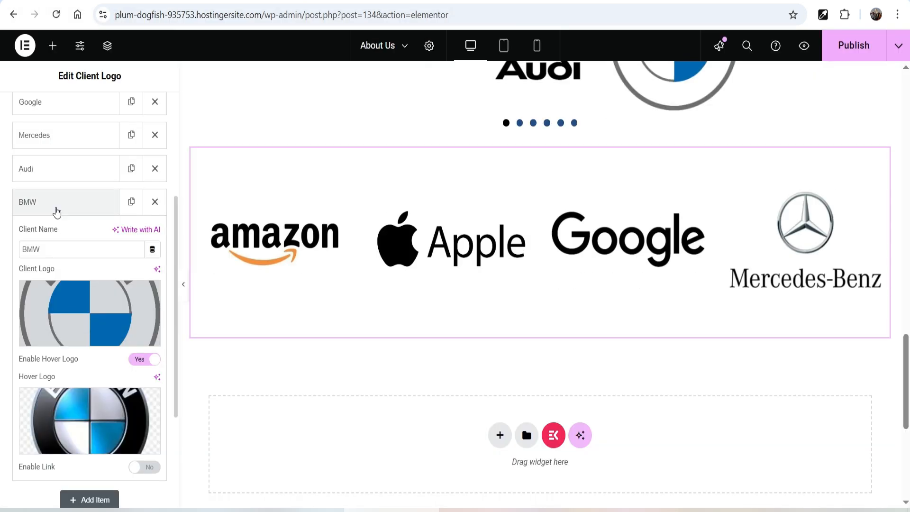
{"action": "left_click", "coordinate": [54, 202]}
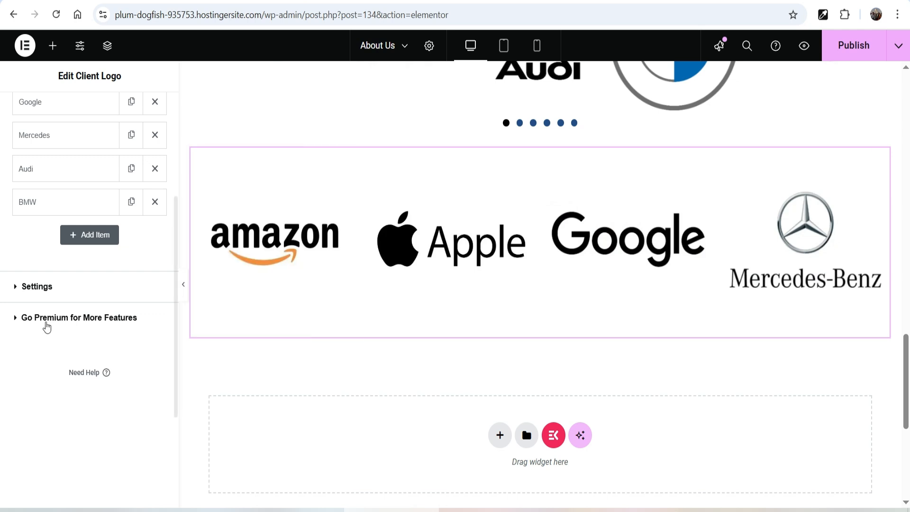
Set the client logo carousel to show 5 slides at a time.
{"action": "scroll", "coordinate": [43, 341], "scroll_direction": "up", "scroll_amount": 1}
{"action": "left_click", "coordinate": [38, 353]}
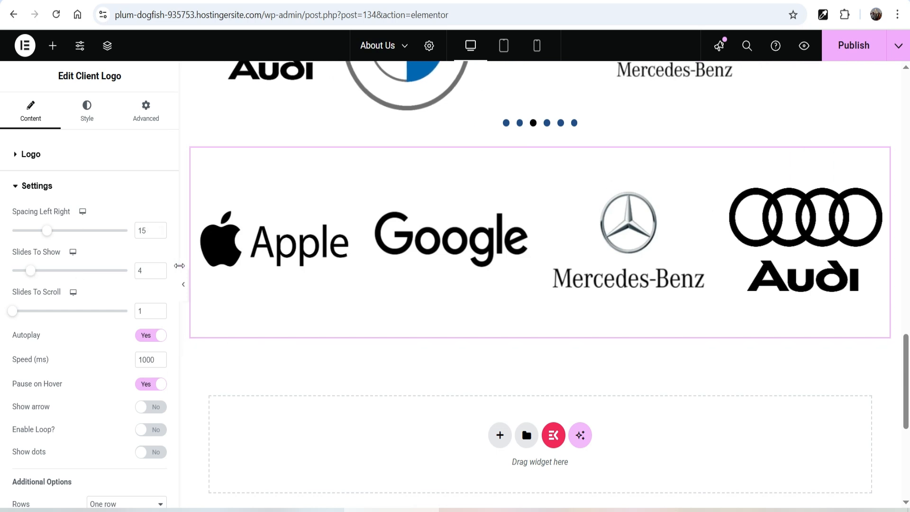
{"action": "left_click", "coordinate": [159, 267]}
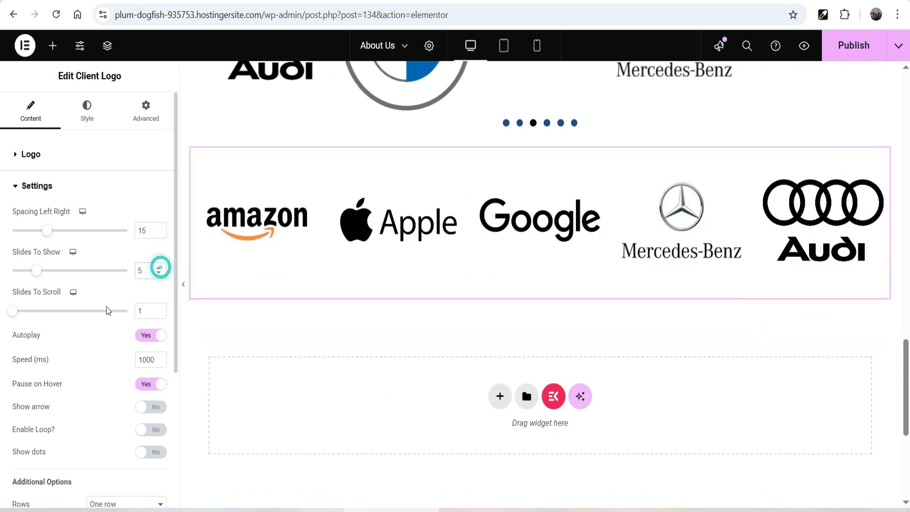
{"action": "scroll", "coordinate": [60, 311], "scroll_direction": "down", "scroll_amount": 3}
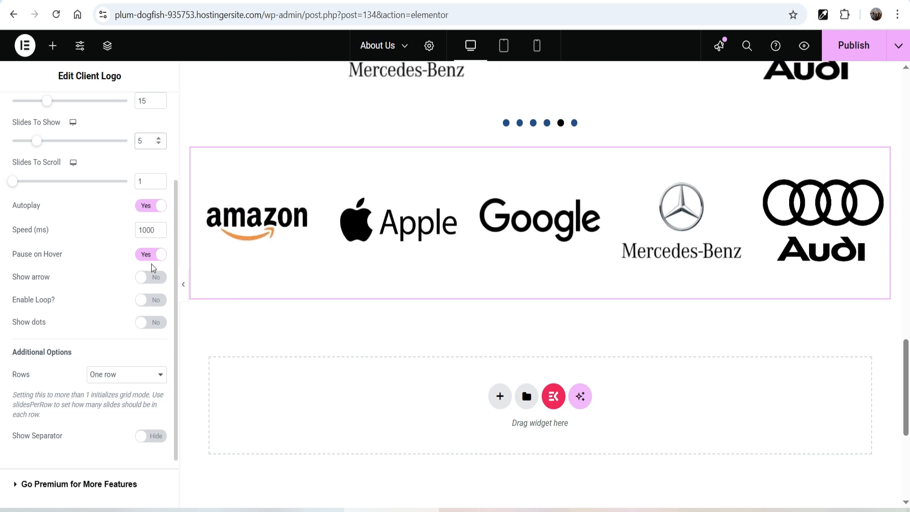
Turn on the navigation arrows and looping for the client logo carousel.
{"action": "left_click", "coordinate": [154, 282]}
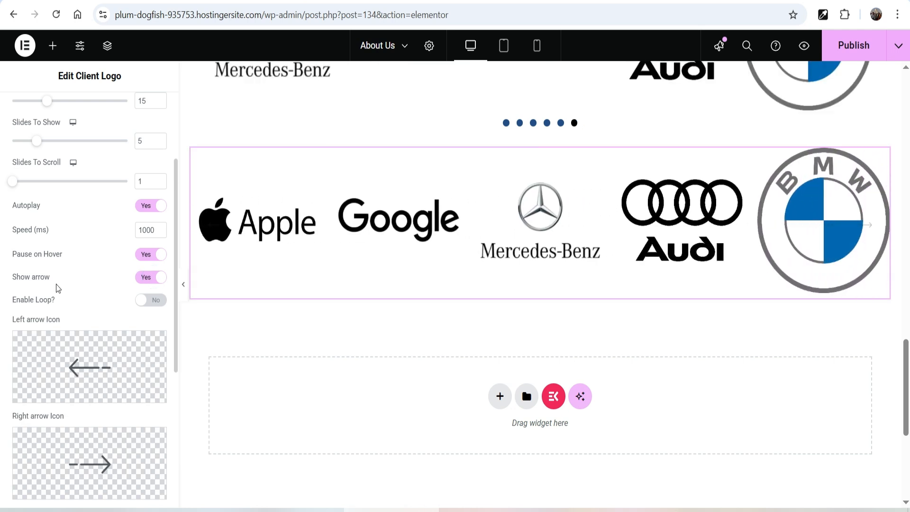
{"action": "left_click", "coordinate": [153, 301]}
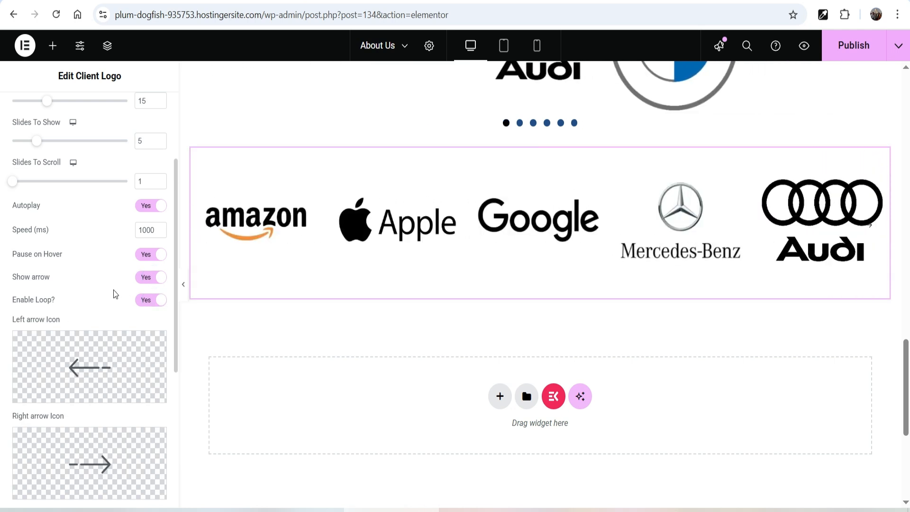
Try showing the navigation dots below the client logo carousel and hide them again.
{"action": "scroll", "coordinate": [113, 297], "scroll_direction": "down", "scroll_amount": 3}
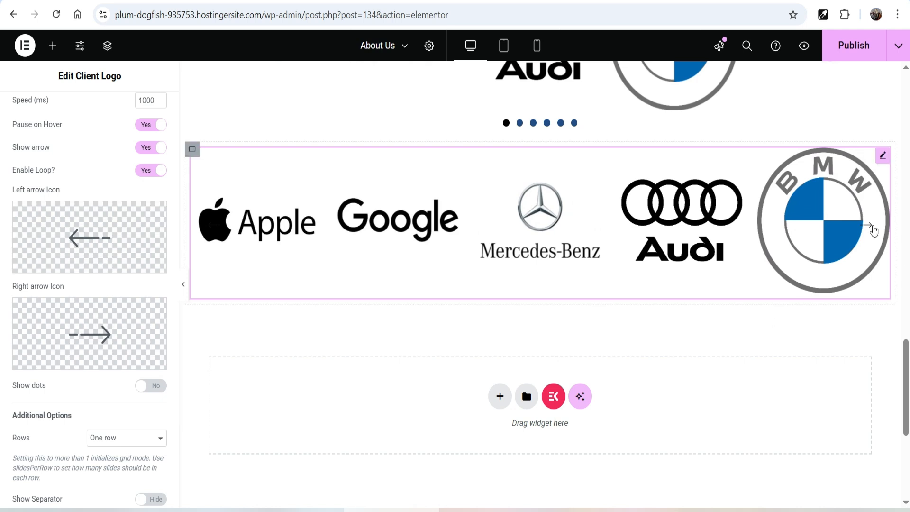
{"action": "scroll", "coordinate": [105, 261], "scroll_direction": "down", "scroll_amount": 3}
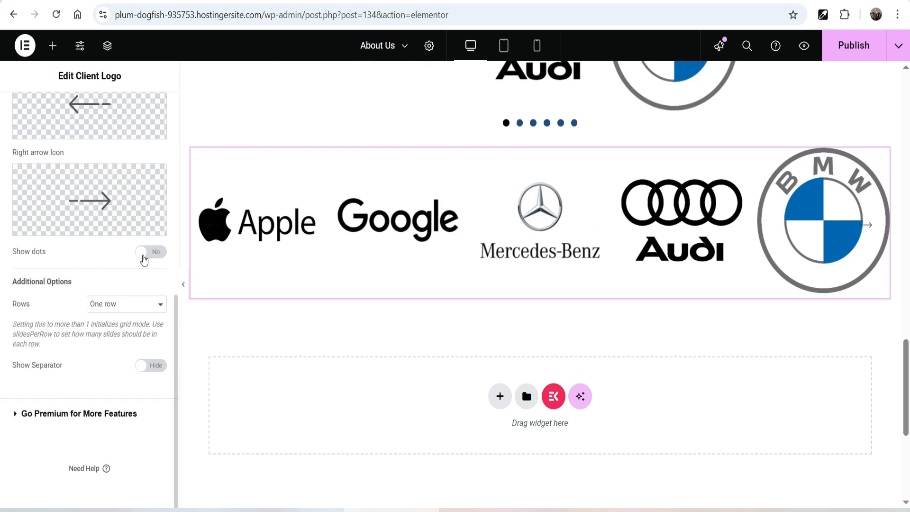
{"action": "left_click", "coordinate": [154, 258]}
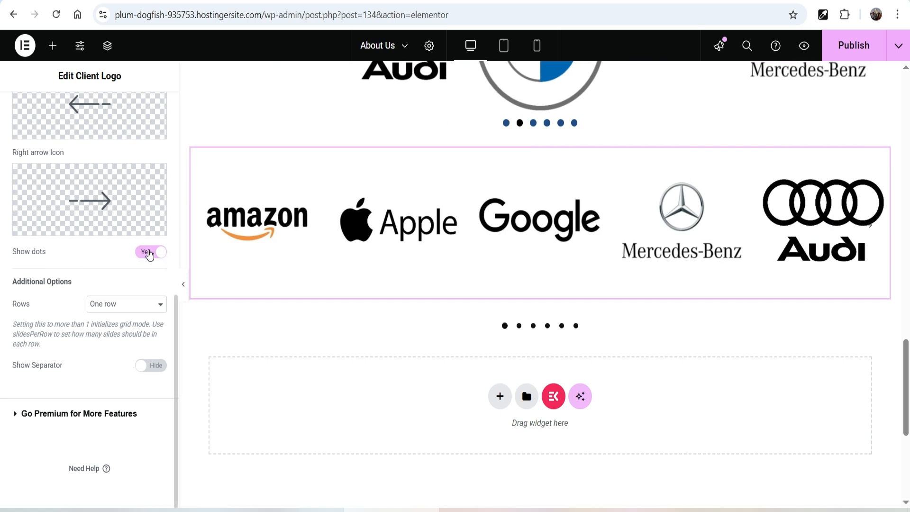
{"action": "left_click", "coordinate": [149, 253]}
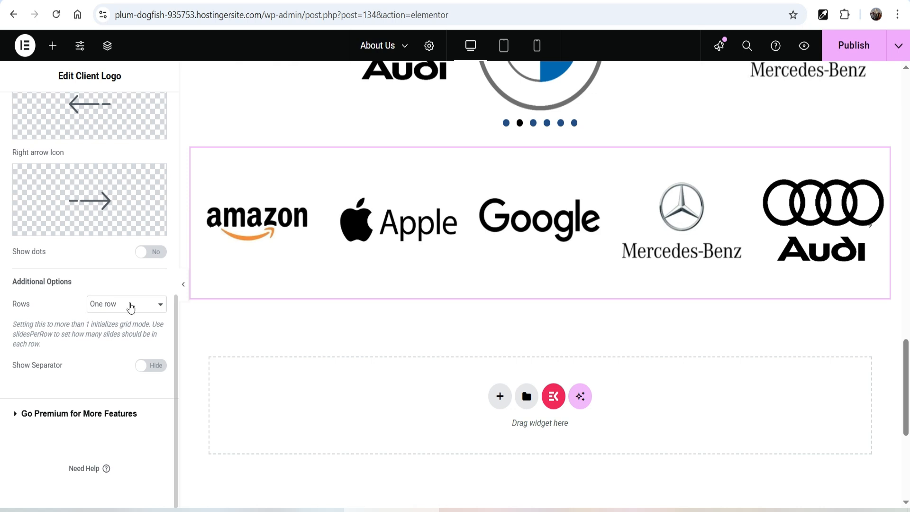
Try a Two row layout for the client logos with 3 slides to show.
{"action": "left_click", "coordinate": [119, 306]}
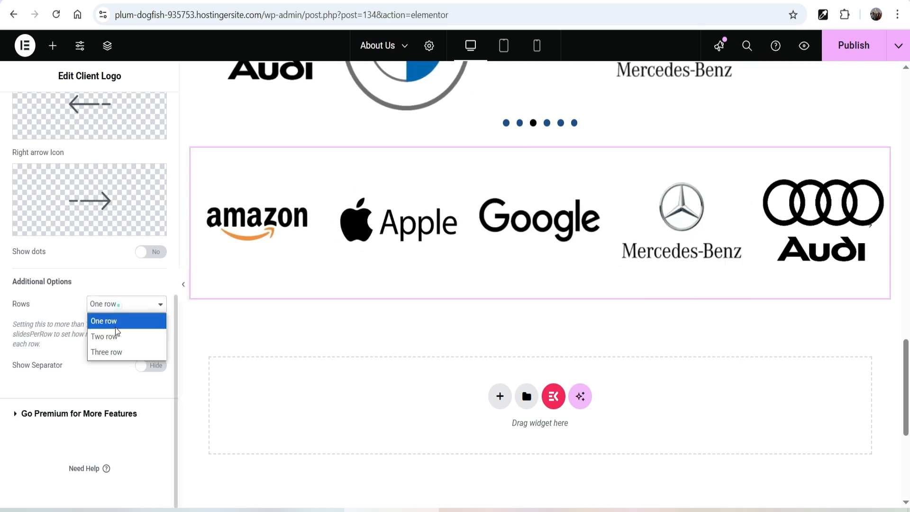
{"action": "left_click", "coordinate": [116, 336]}
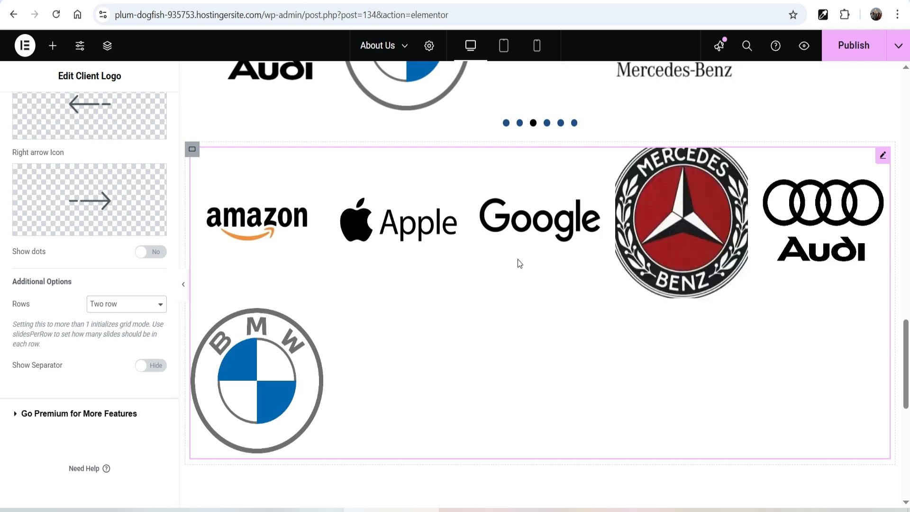
{"action": "scroll", "coordinate": [147, 284], "scroll_direction": "up", "scroll_amount": 8}
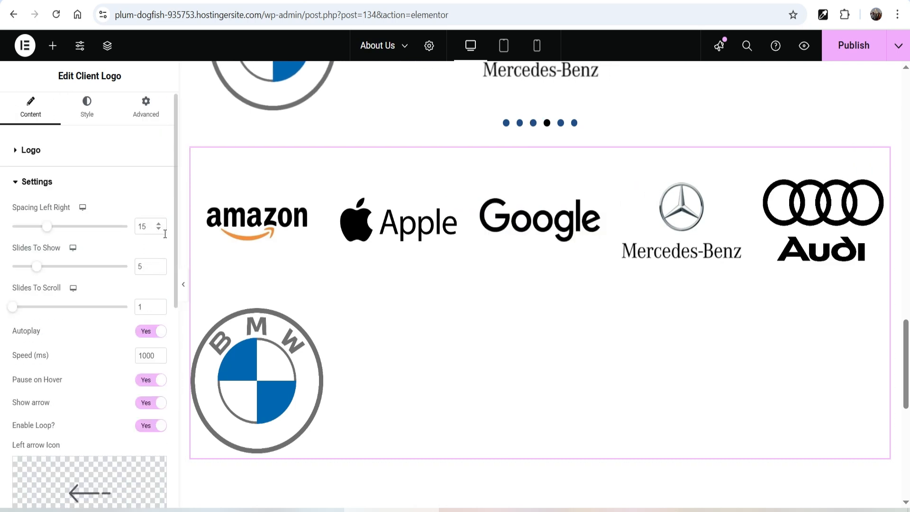
{"action": "left_click", "coordinate": [160, 268]}
{"action": "left_click", "coordinate": [160, 268]}
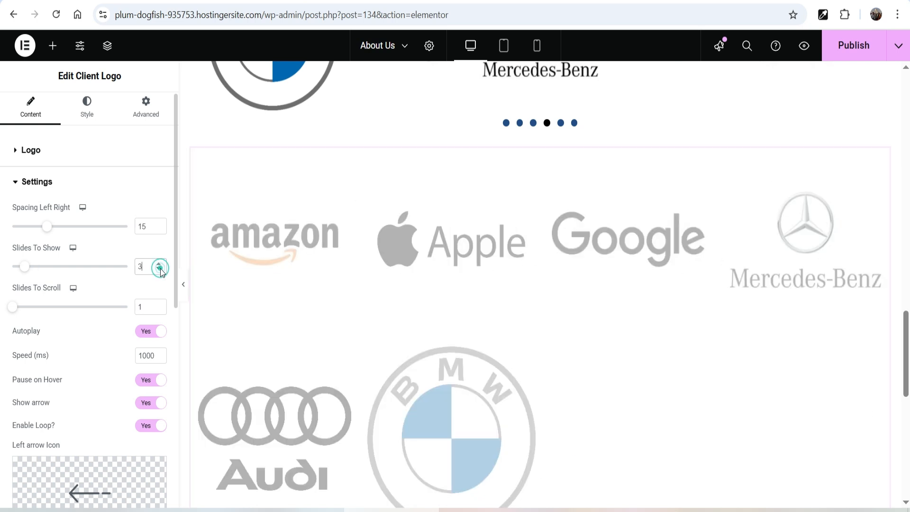
{"action": "scroll", "coordinate": [908, 258], "scroll_direction": "down", "scroll_amount": 3}
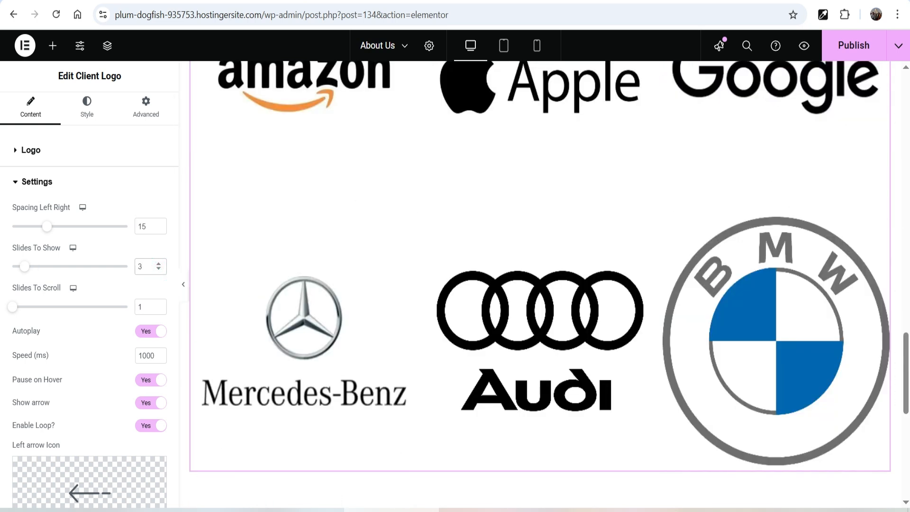
Return the client logo carousel to 5 slides to show and the One row layout.
{"action": "scroll", "coordinate": [908, 257], "scroll_direction": "up", "scroll_amount": 2}
{"action": "left_click", "coordinate": [158, 263]}
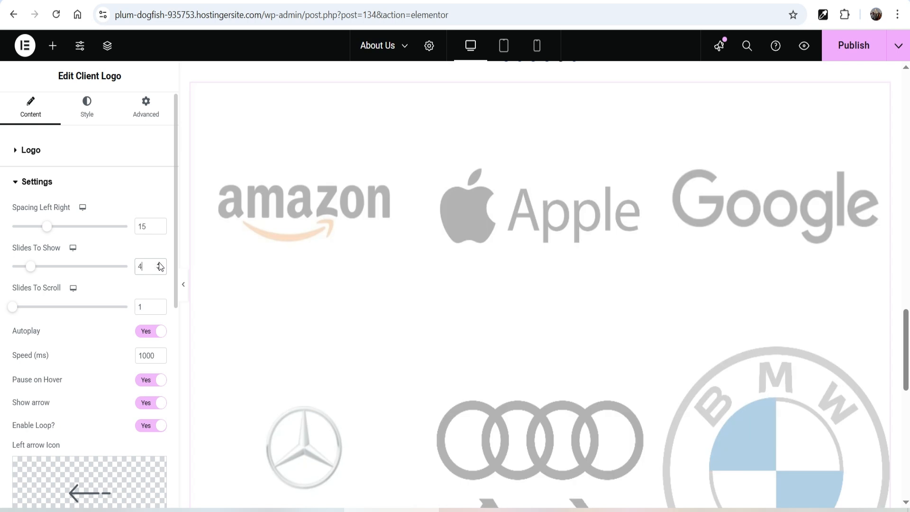
{"action": "left_click", "coordinate": [159, 263]}
{"action": "scroll", "coordinate": [99, 283], "scroll_direction": "down", "scroll_amount": 8}
{"action": "left_click", "coordinate": [119, 306]}
{"action": "left_click", "coordinate": [116, 319]}
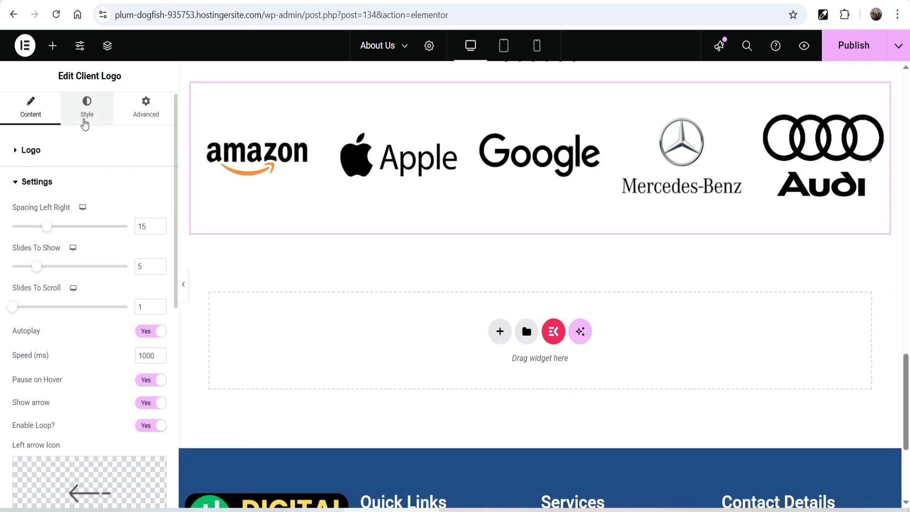
Set the client logo container's padding to 10 px on all sides.
{"action": "left_click", "coordinate": [85, 122]}
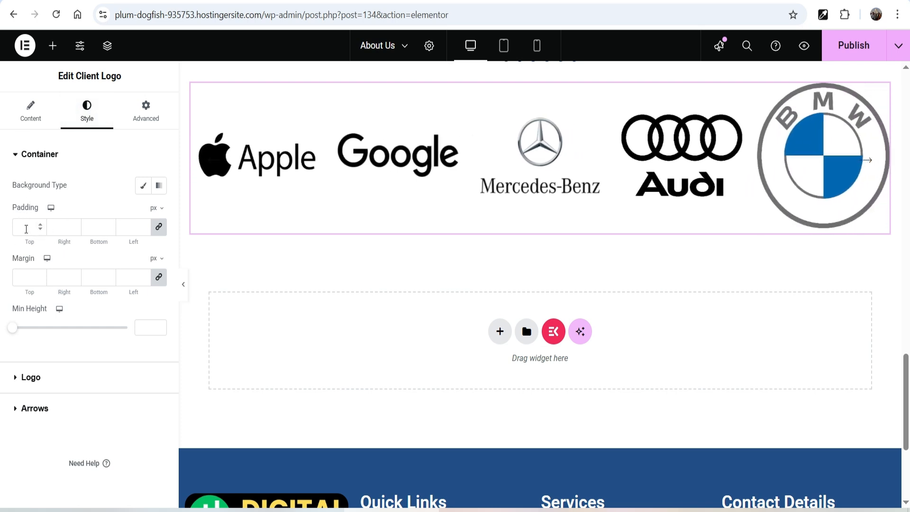
{"action": "left_click", "coordinate": [26, 228]}
{"action": "type", "text": "10"}
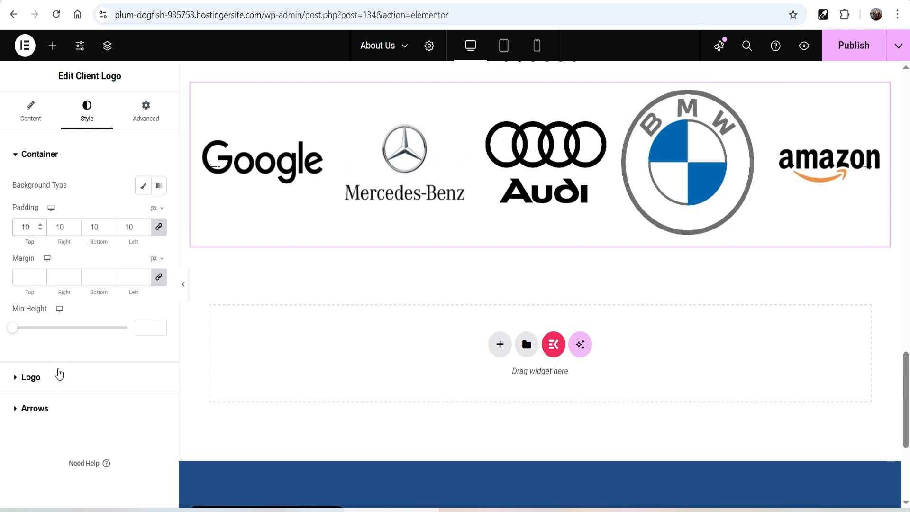
Try the Primary global color as the logos' classic background and clear that color again.
{"action": "left_click", "coordinate": [43, 382]}
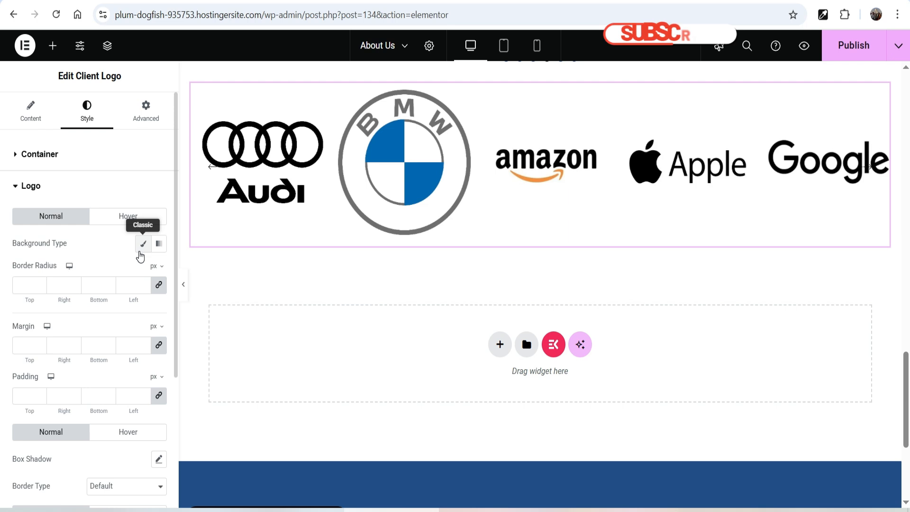
{"action": "left_click", "coordinate": [143, 245]}
{"action": "left_click", "coordinate": [143, 272]}
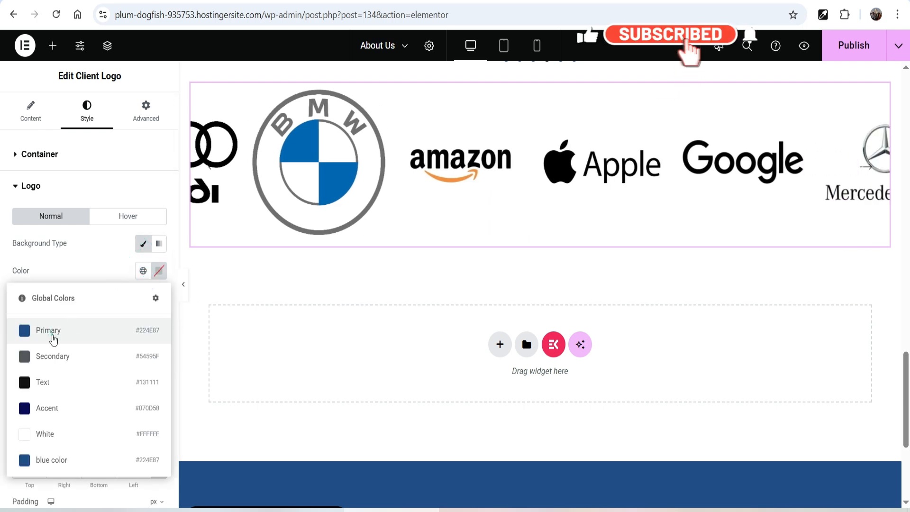
{"action": "left_click", "coordinate": [53, 332]}
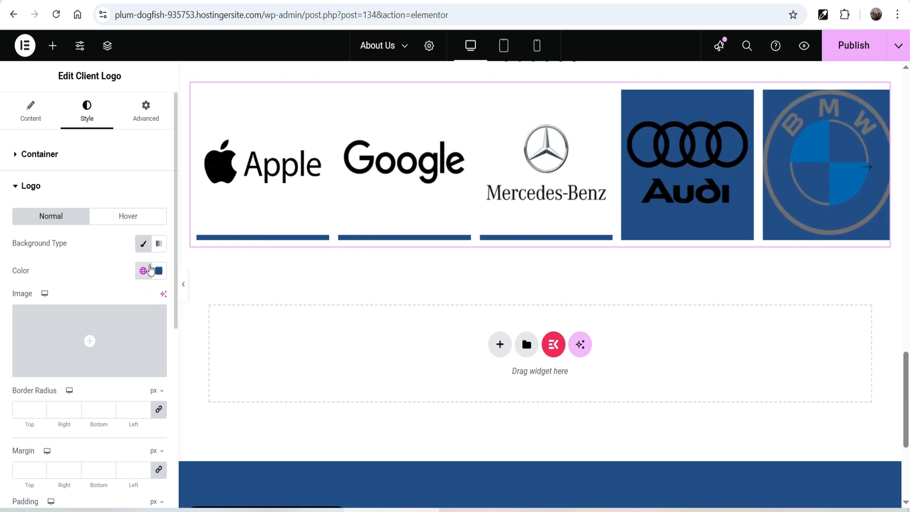
{"action": "left_click", "coordinate": [156, 274]}
{"action": "left_click", "coordinate": [179, 298]}
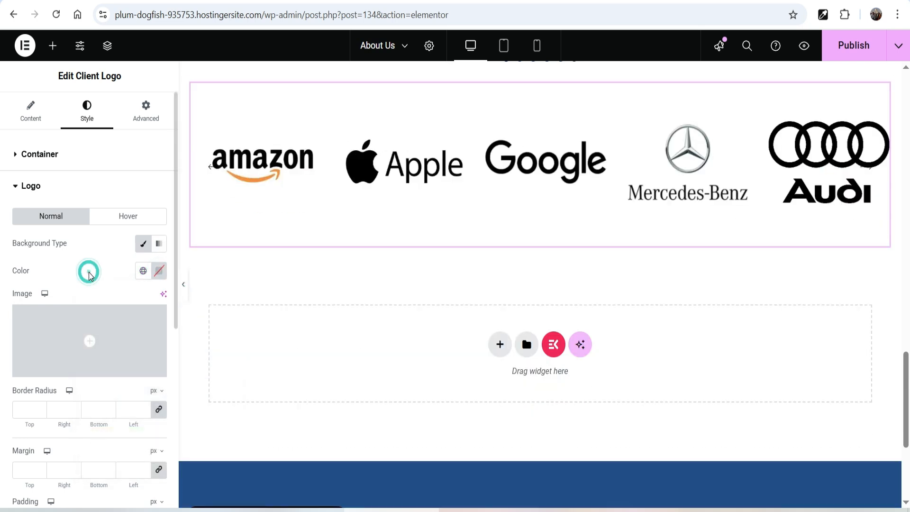
Give the logos a border radius of 1 px and a padding of 6 px on all sides.
{"action": "scroll", "coordinate": [76, 265], "scroll_direction": "down", "scroll_amount": 2}
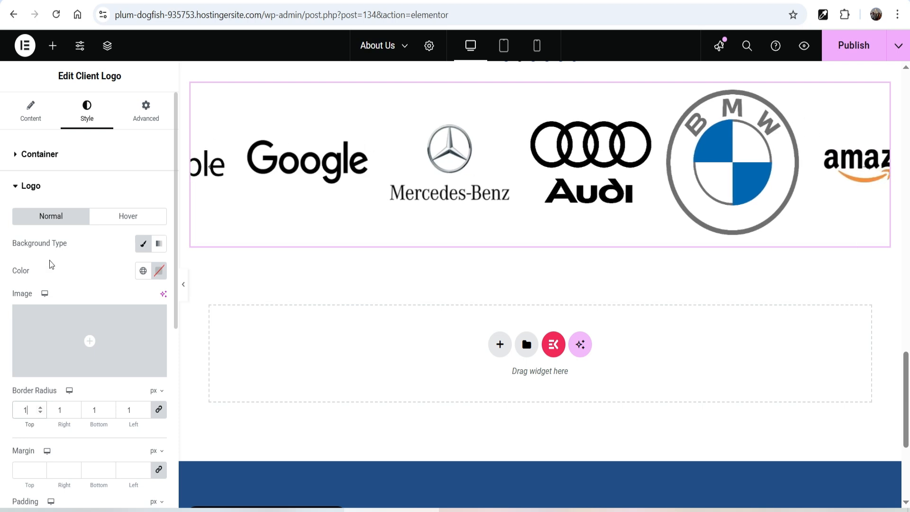
{"action": "scroll", "coordinate": [52, 265], "scroll_direction": "down", "scroll_amount": 4}
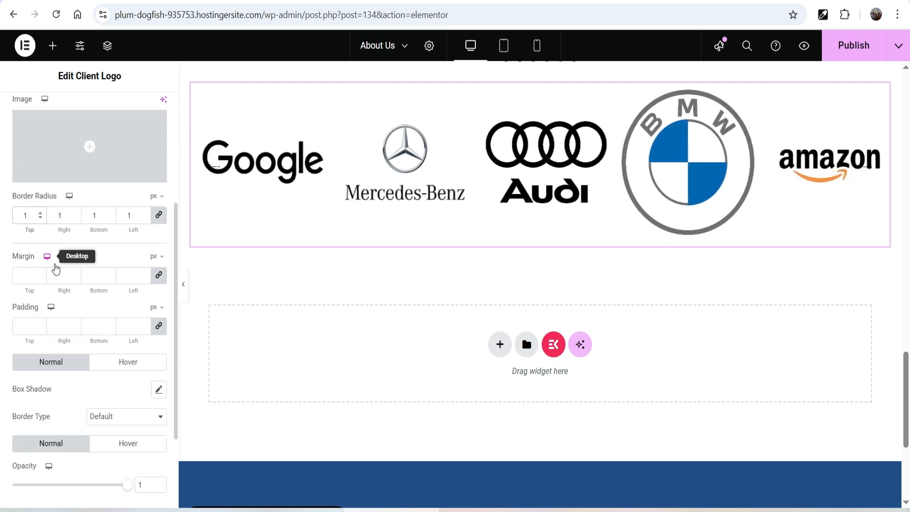
{"action": "left_click", "coordinate": [40, 324]}
{"action": "left_click", "coordinate": [40, 324]}
{"action": "left_click", "coordinate": [39, 324]}
{"action": "left_click", "coordinate": [39, 324]}
{"action": "left_click", "coordinate": [40, 324]}
{"action": "left_click", "coordinate": [39, 324]}
{"action": "scroll", "coordinate": [45, 360], "scroll_direction": "down", "scroll_amount": 3}
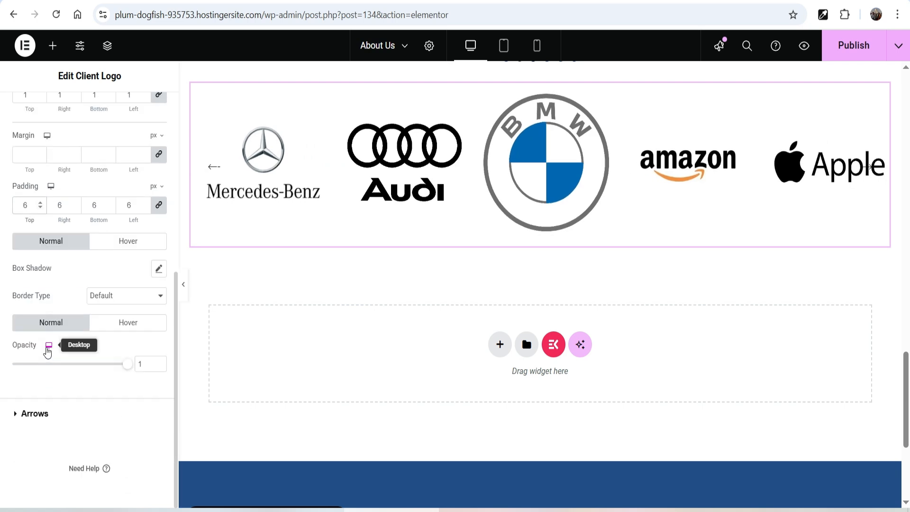
Try a Solid border 1 px wide around each logo.
{"action": "left_click", "coordinate": [110, 343]}
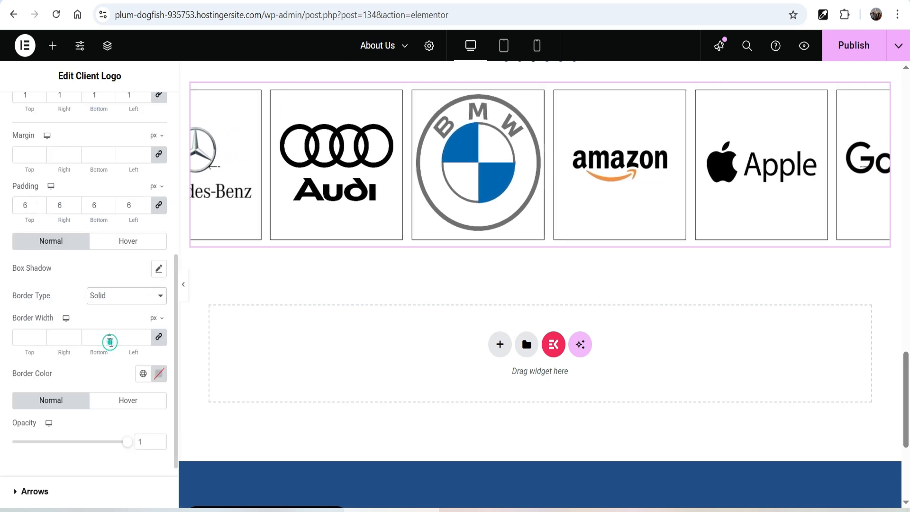
{"action": "left_click", "coordinate": [41, 338]}
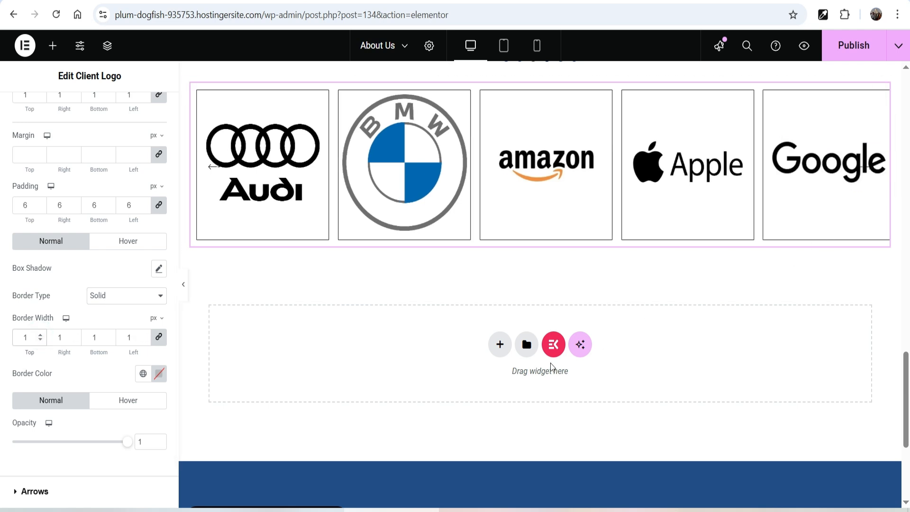
Set the logos' border type to None and their normal opacity to 0.8.
{"action": "left_click", "coordinate": [150, 293]}
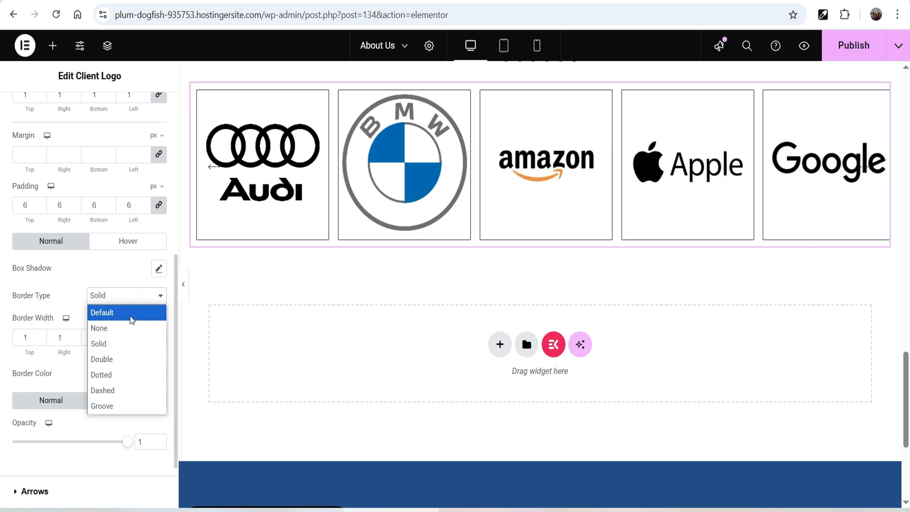
{"action": "left_click", "coordinate": [131, 327]}
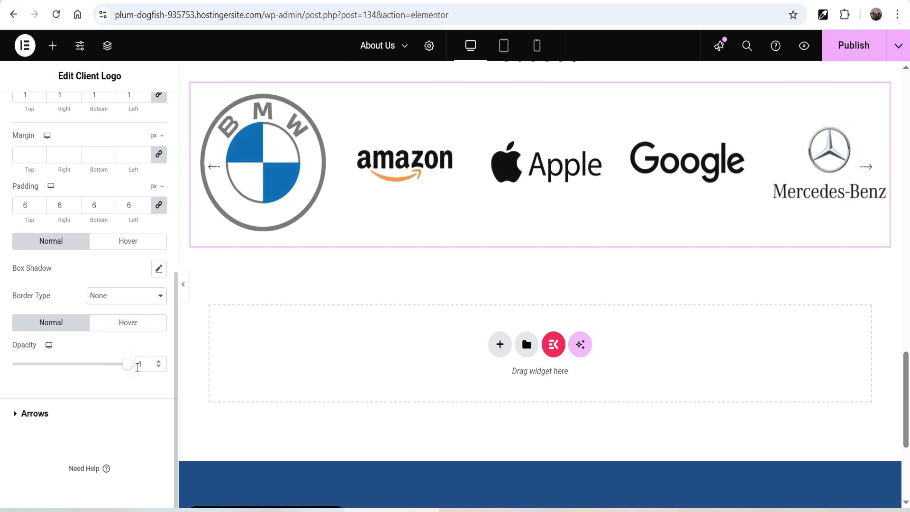
{"action": "left_click", "coordinate": [106, 364]}
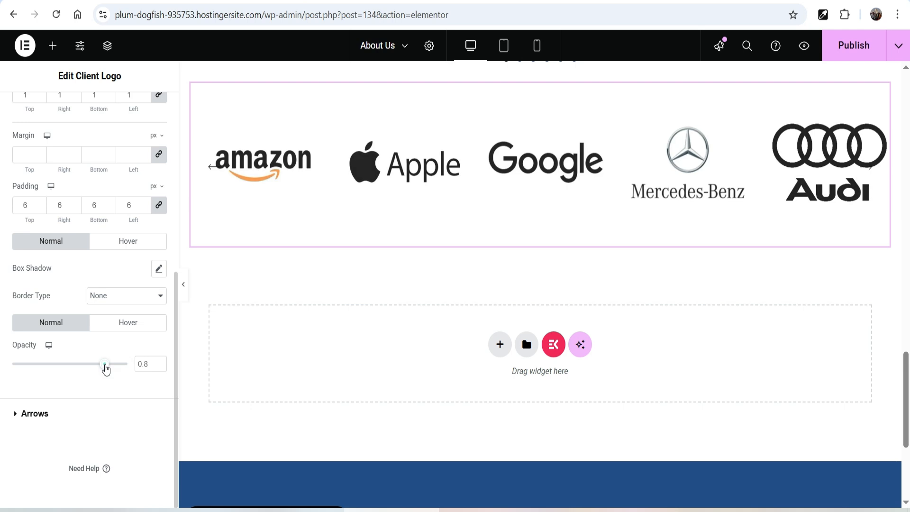
Move the carousel's navigation arrows outside the logo area in the arrow style settings.
{"action": "left_click", "coordinate": [47, 414]}
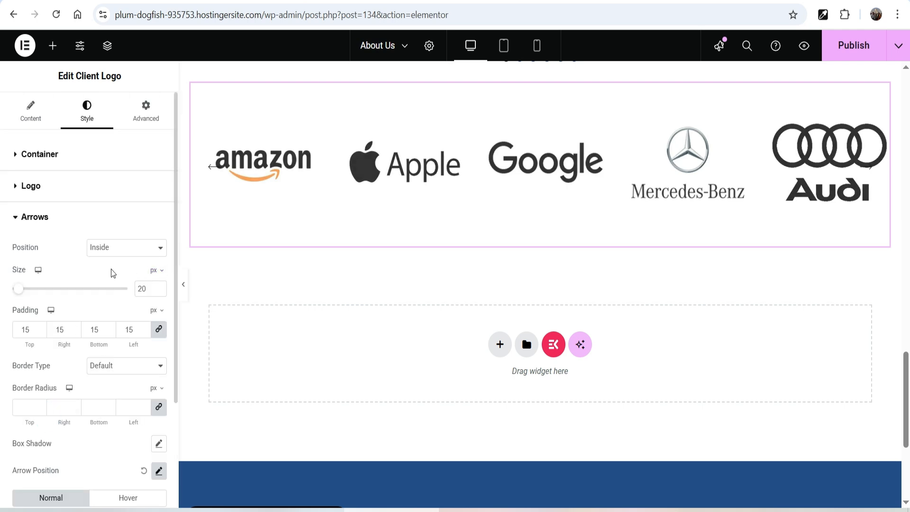
{"action": "scroll", "coordinate": [100, 309], "scroll_direction": "down", "scroll_amount": 3}
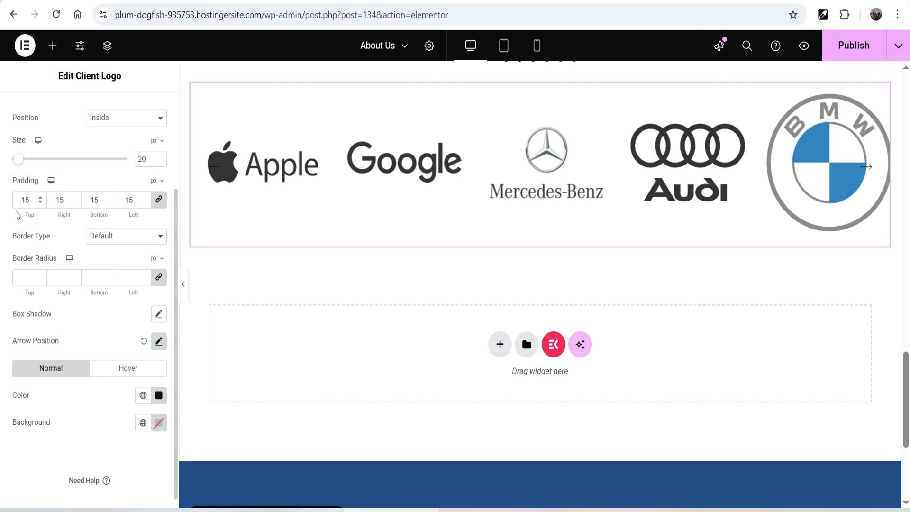
{"action": "scroll", "coordinate": [118, 244], "scroll_direction": "up", "scroll_amount": 5}
Try the Banner slide style on the client logos and switch back to Simple.
{"action": "left_click", "coordinate": [27, 120]}
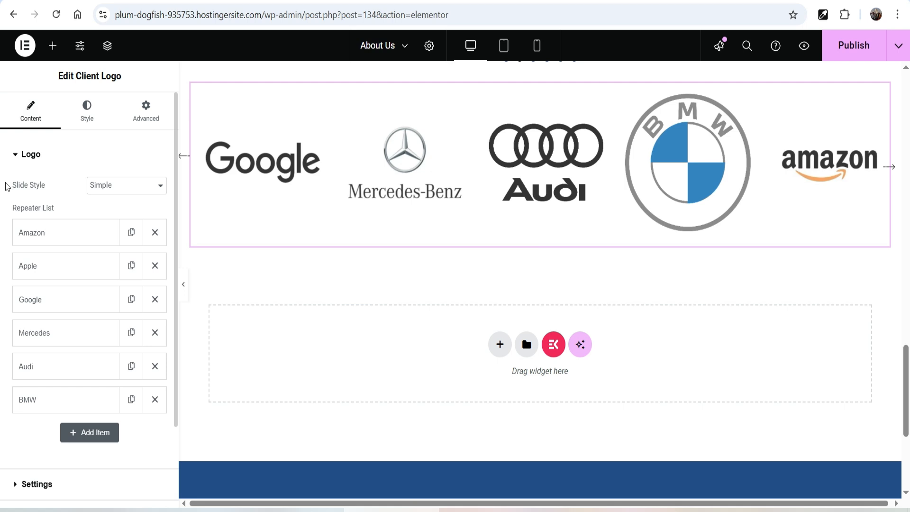
{"action": "left_click", "coordinate": [118, 187]}
{"action": "left_click", "coordinate": [108, 213]}
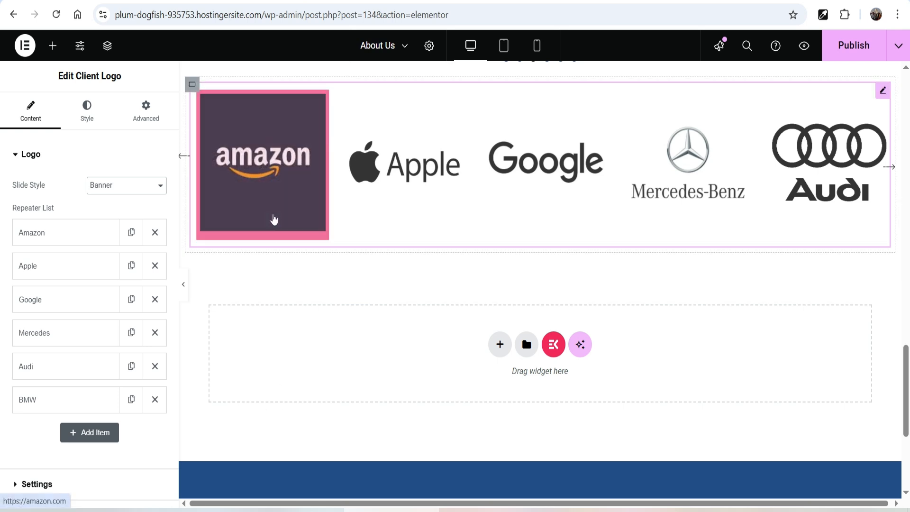
{"action": "left_click", "coordinate": [116, 186]}
{"action": "left_click", "coordinate": [121, 204]}
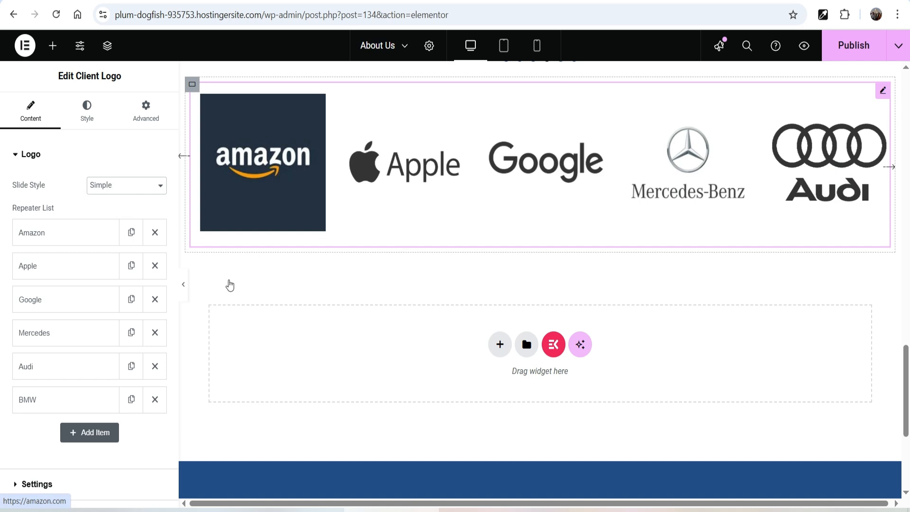
Publish the About Us page and open the live page to check both logo carousels.
{"action": "left_click", "coordinate": [869, 52]}
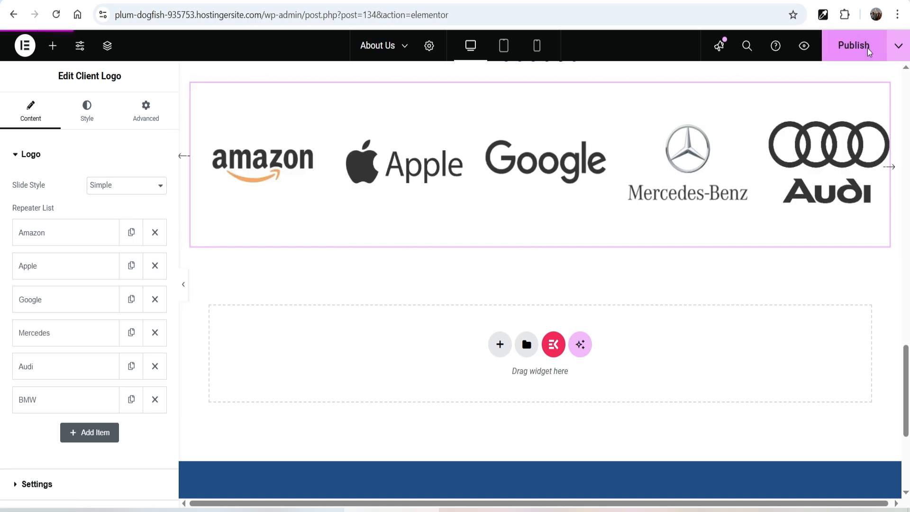
{"action": "left_click", "coordinate": [899, 45]}
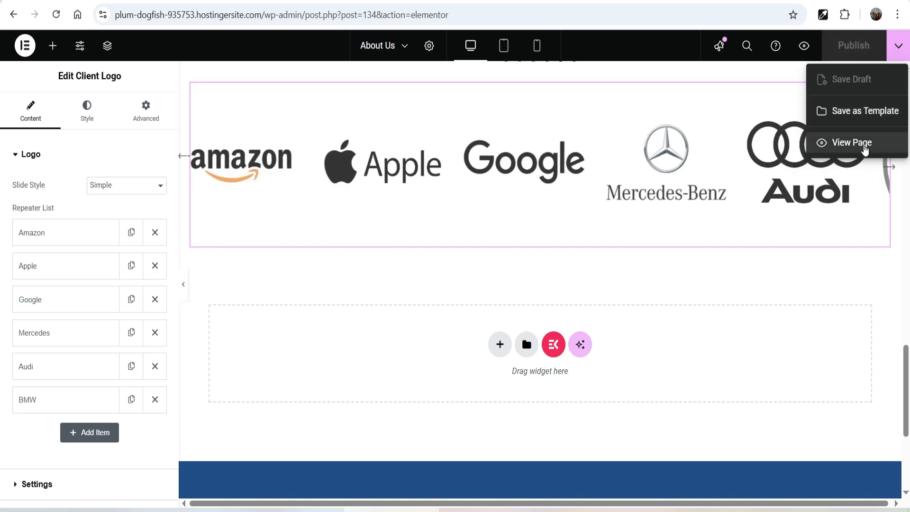
{"action": "left_click", "coordinate": [864, 145]}
{"action": "scroll", "coordinate": [852, 223], "scroll_direction": "down", "scroll_amount": 15}
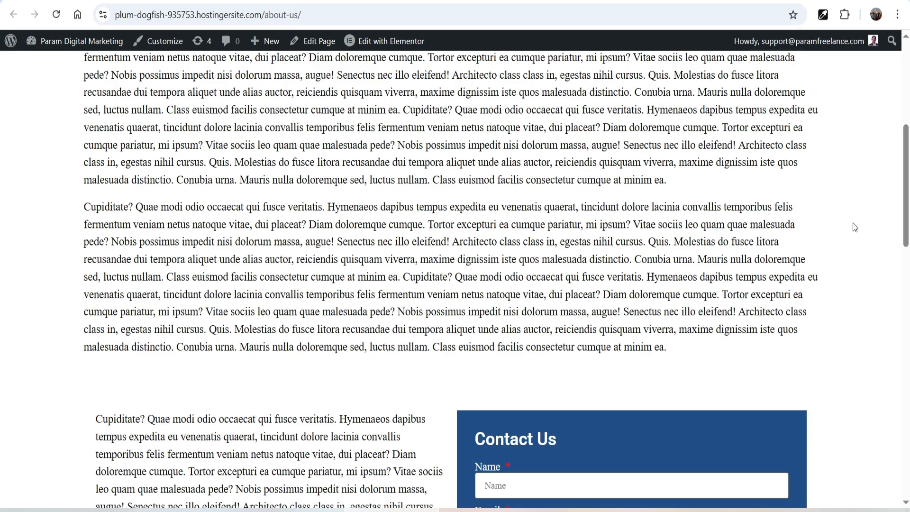
{"action": "scroll", "coordinate": [451, 285], "scroll_direction": "down", "scroll_amount": 5}
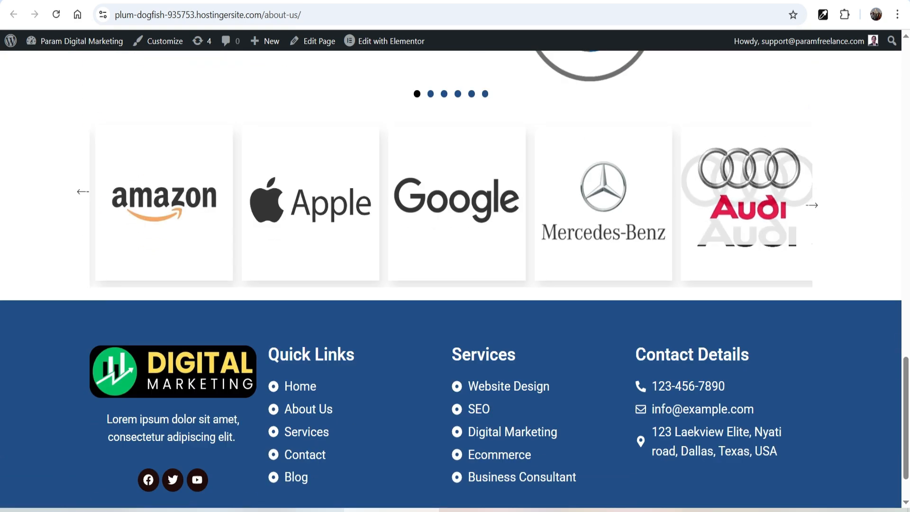
{"action": "scroll", "coordinate": [451, 284], "scroll_direction": "up", "scroll_amount": 2}
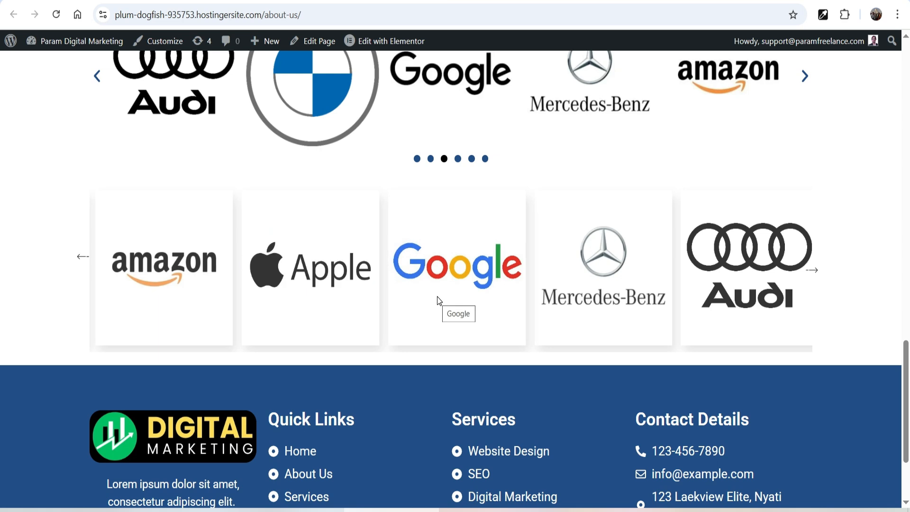
{"action": "scroll", "coordinate": [879, 279], "scroll_direction": "up", "scroll_amount": 2}
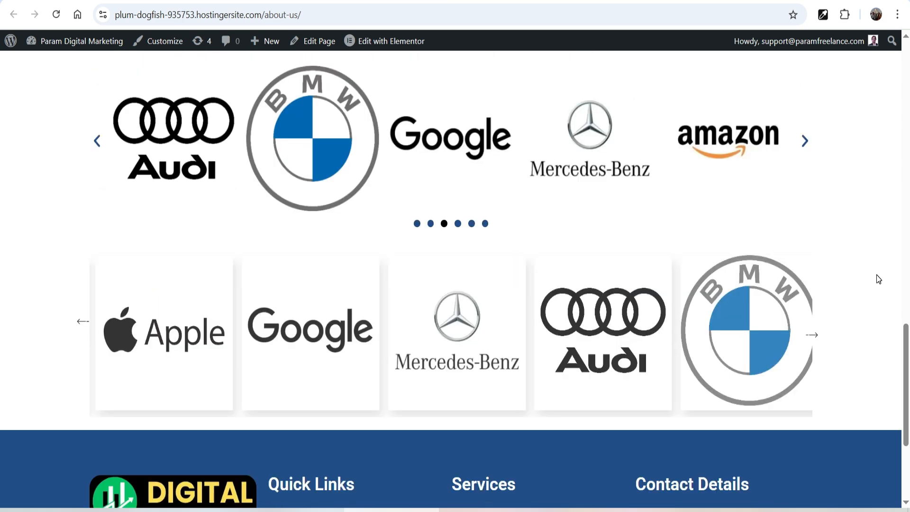